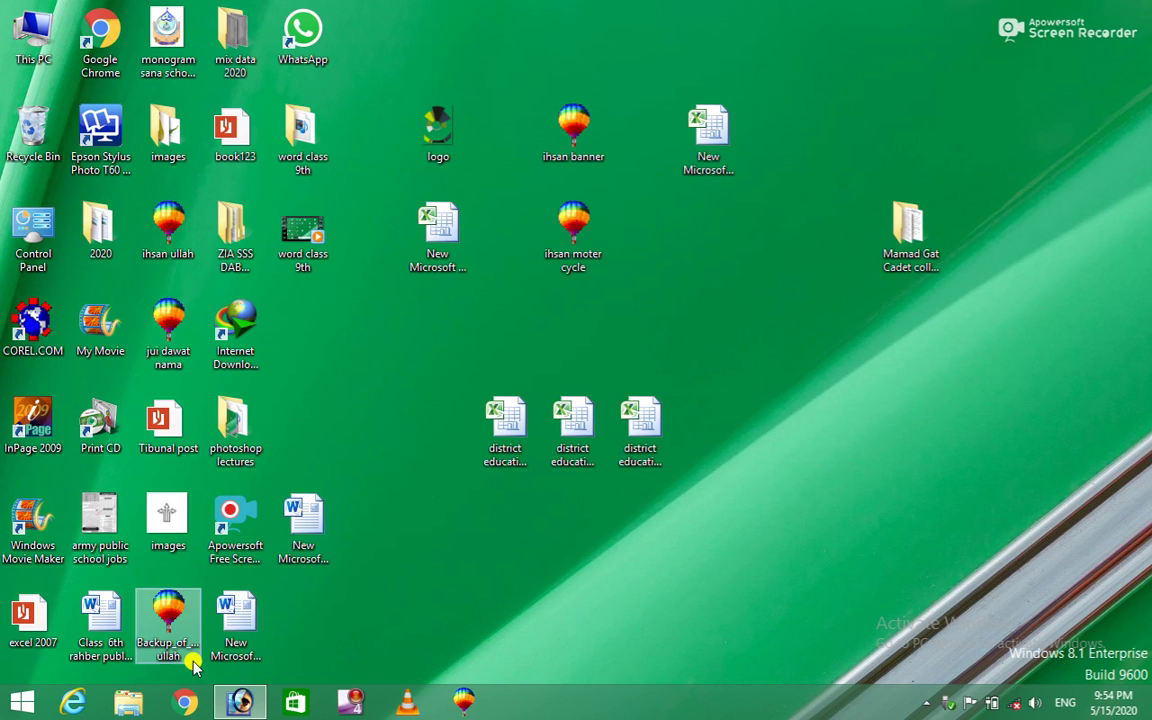
- Restore the Photoshop window over the desktop and glance at the Filter menu
{"action": "left_click", "coordinate": [242, 704]}
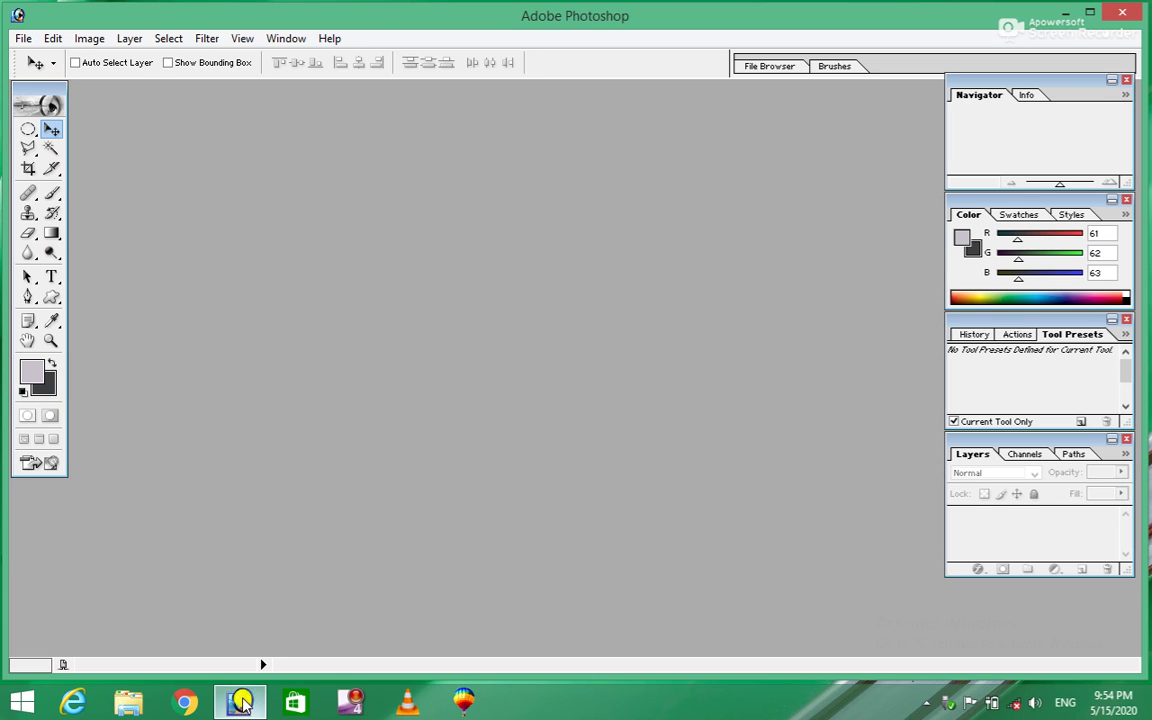
{"action": "left_click", "coordinate": [211, 40]}
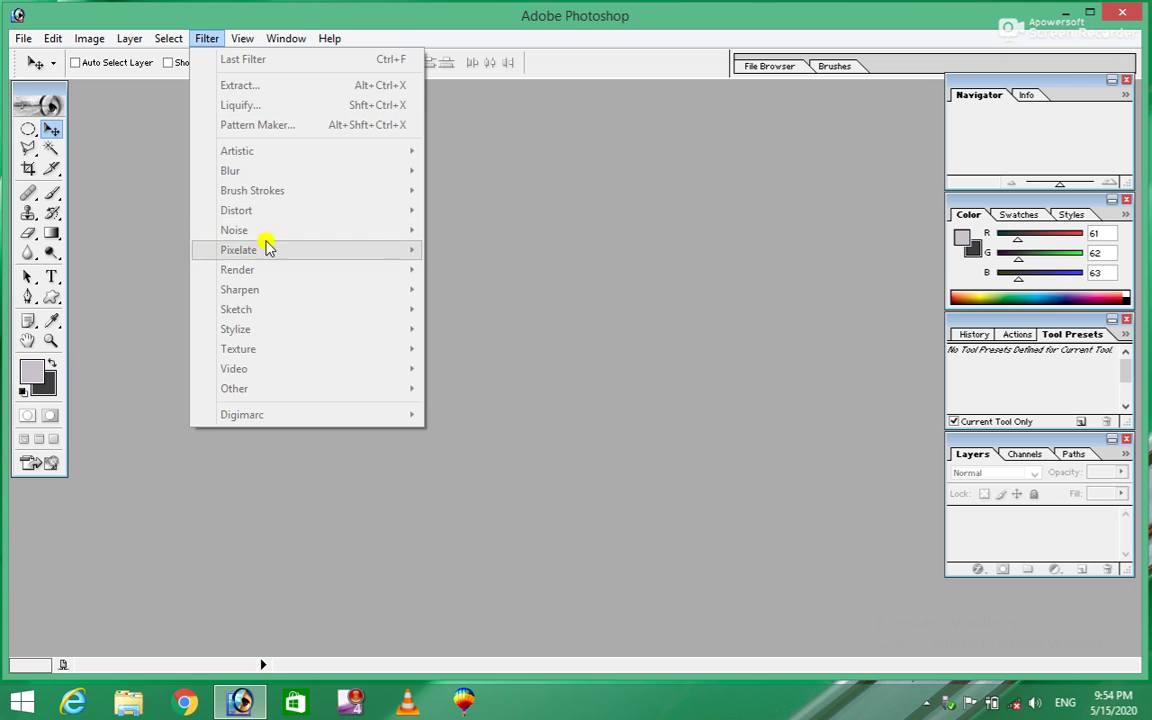
{"action": "left_click", "coordinate": [589, 171]}
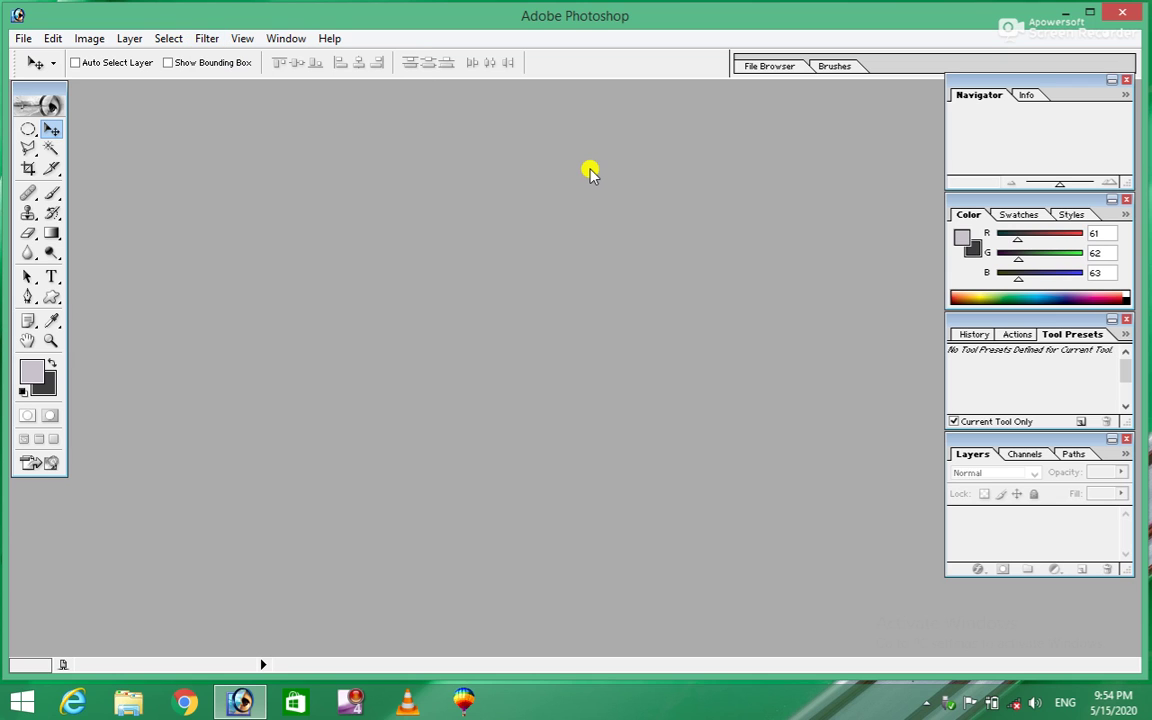
- Open the blue-background portrait from the photos folder, maximize its window and zoom in
{"action": "double_click", "coordinate": [309, 226]}
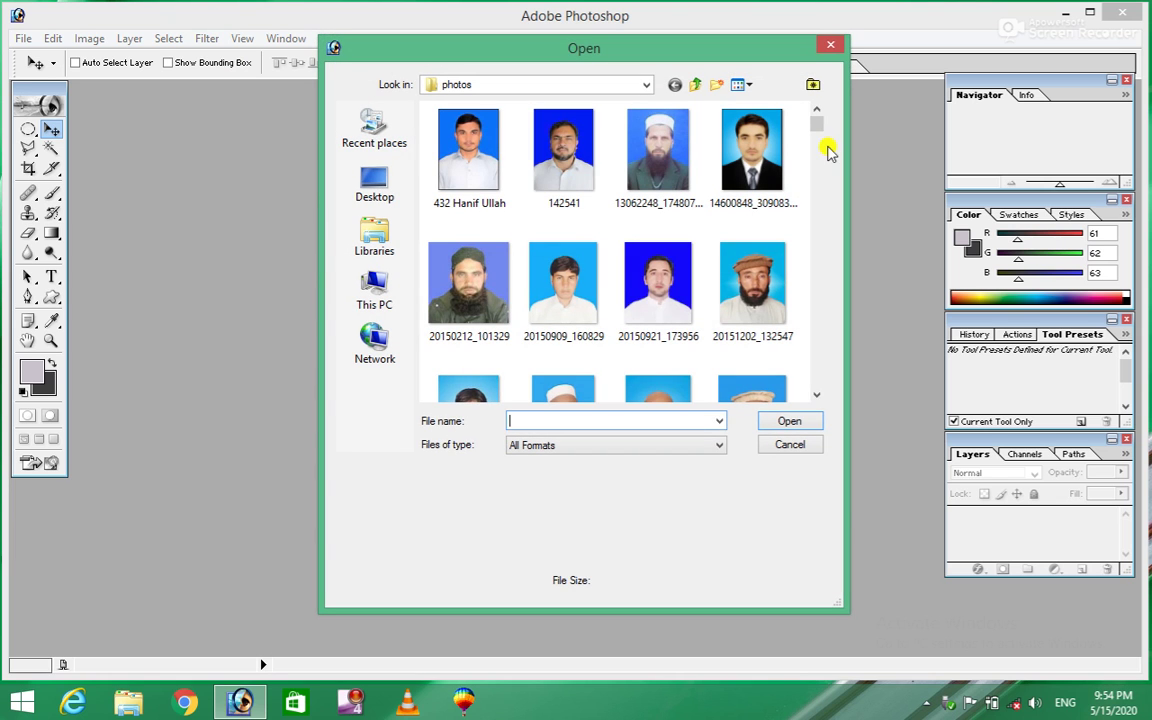
{"action": "left_click", "coordinate": [745, 280]}
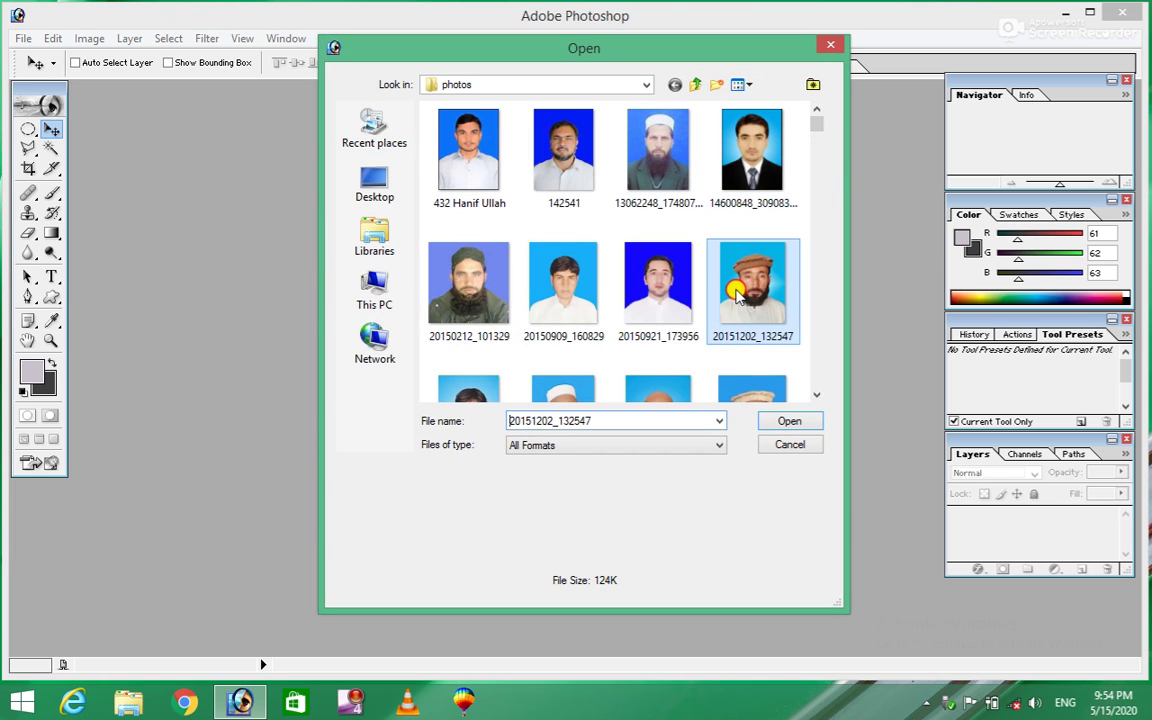
{"action": "key", "text": "b"}
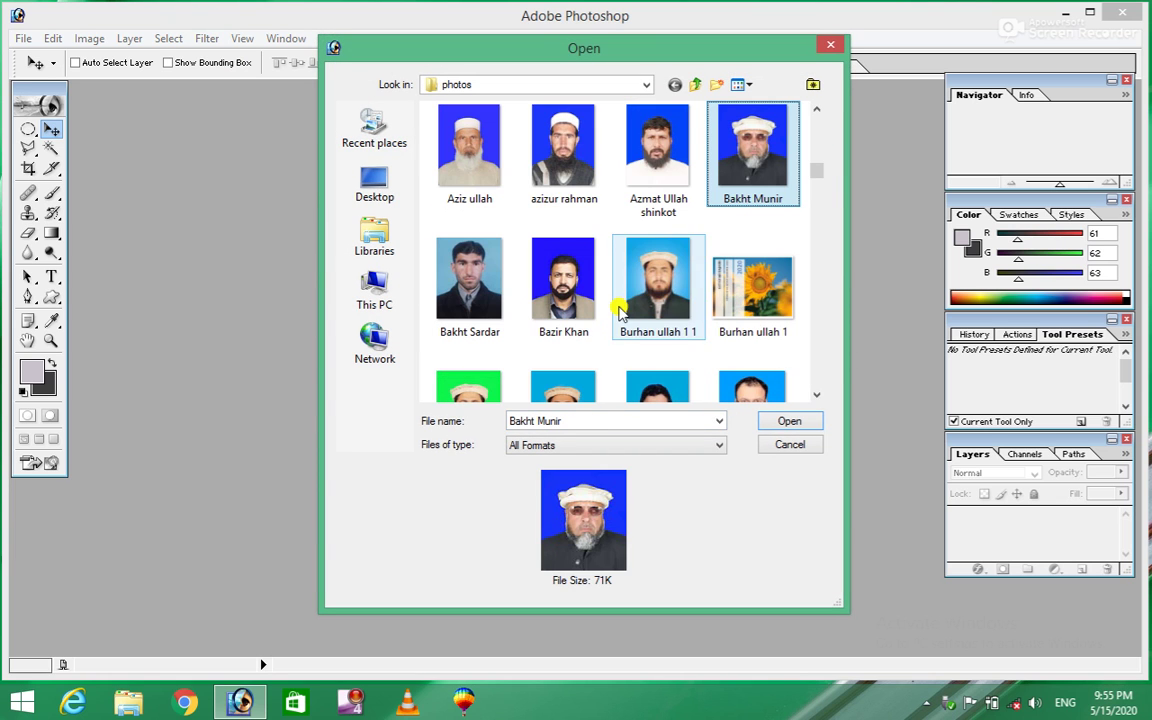
{"action": "left_click", "coordinate": [650, 282]}
{"action": "left_click", "coordinate": [782, 424]}
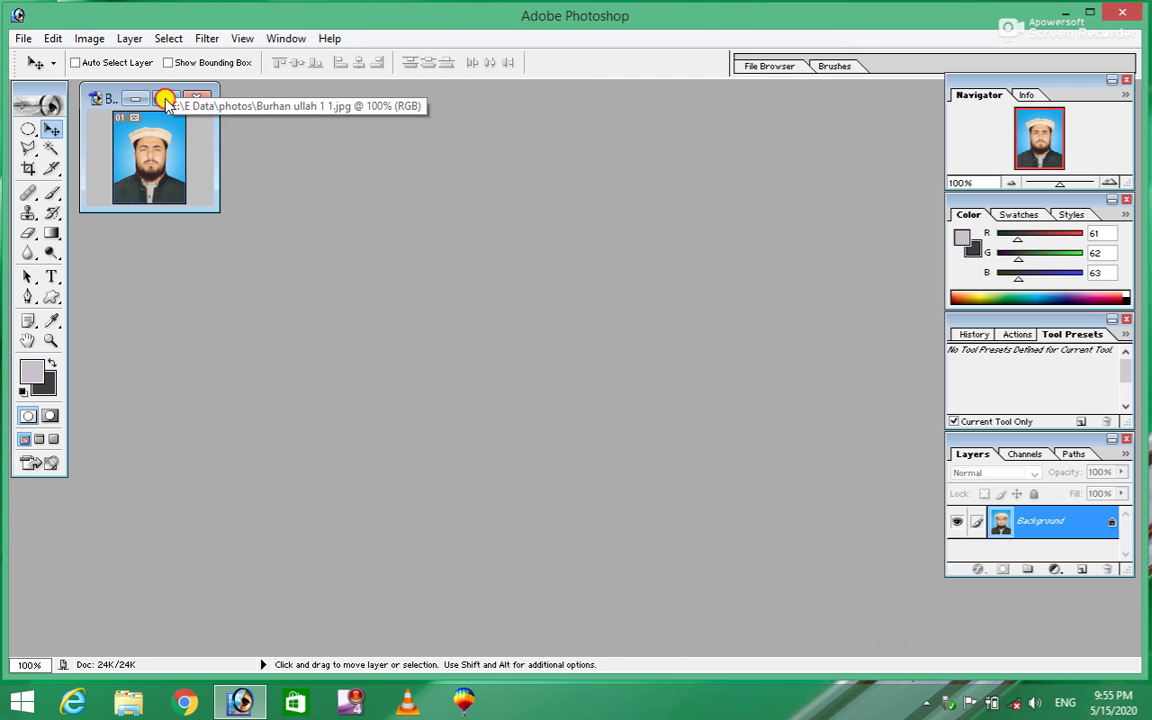
{"action": "left_click", "coordinate": [165, 99]}
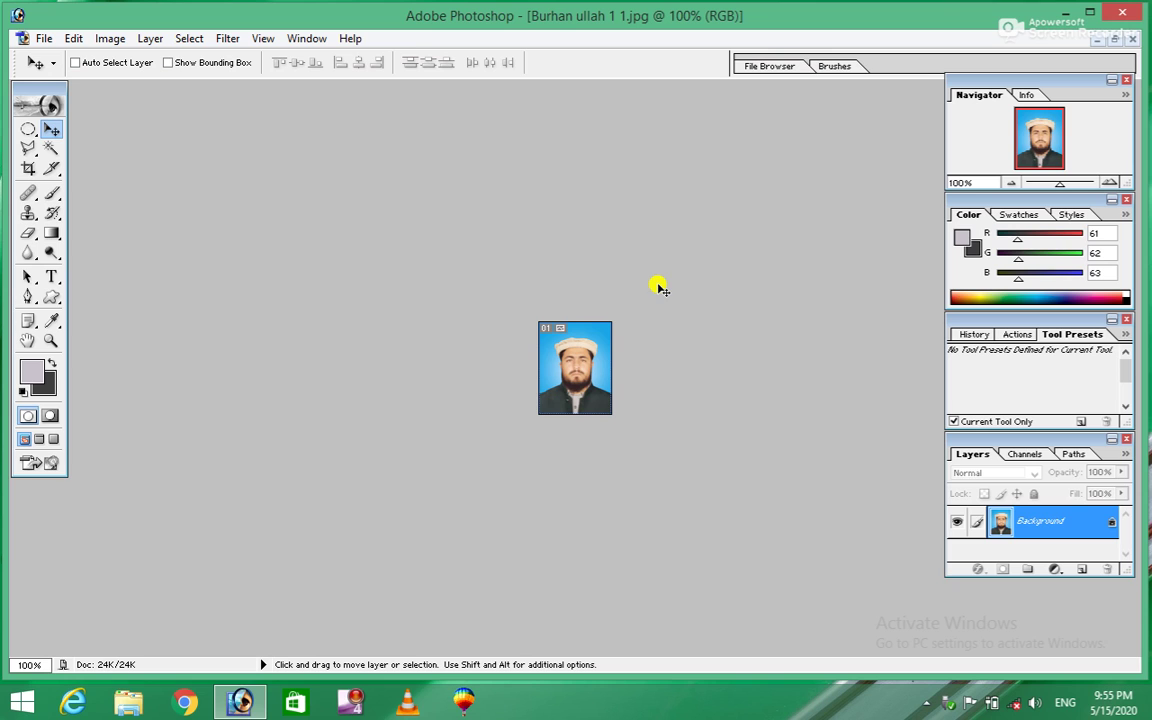
{"action": "key", "text": "ctrl+plus"}
{"action": "key", "text": "ctrl+plus"}
{"action": "key", "text": "ctrl+plus"}
{"action": "key", "text": "ctrl+plus"}
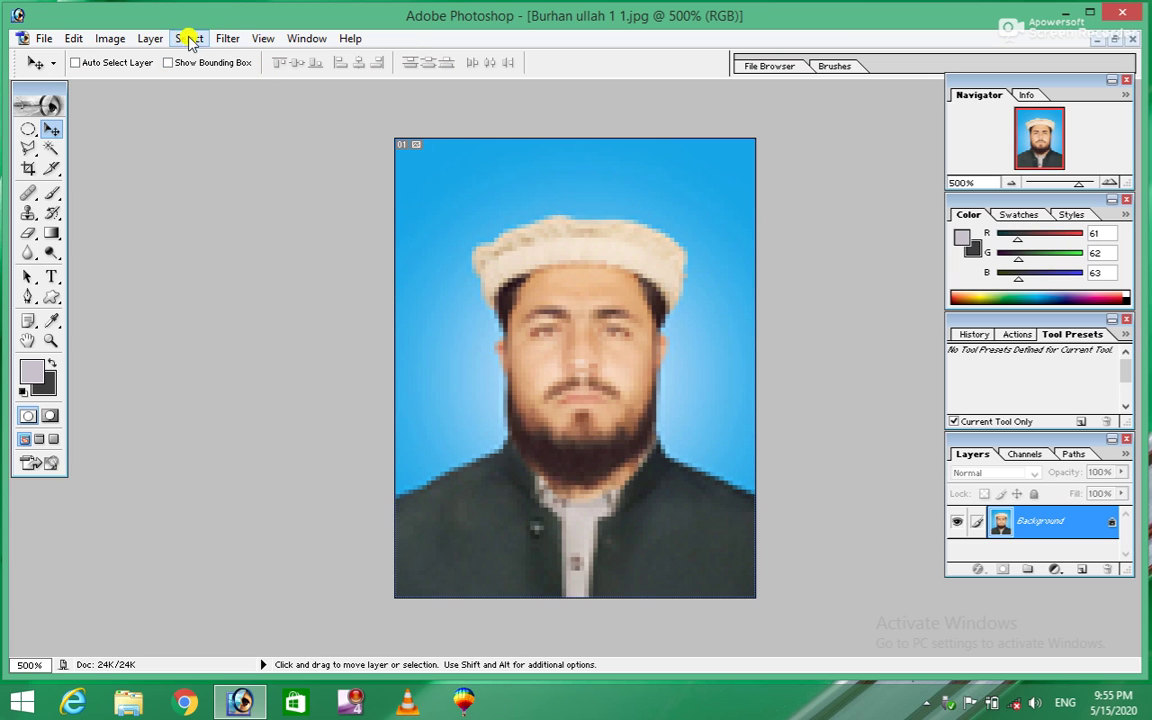
- Preview Colored Pencil with wider pencil strokes and lower pressure, discard it, then preview Dry Brush
{"action": "left_click", "coordinate": [227, 38]}
{"action": "mouse_move", "coordinate": [258, 151]}
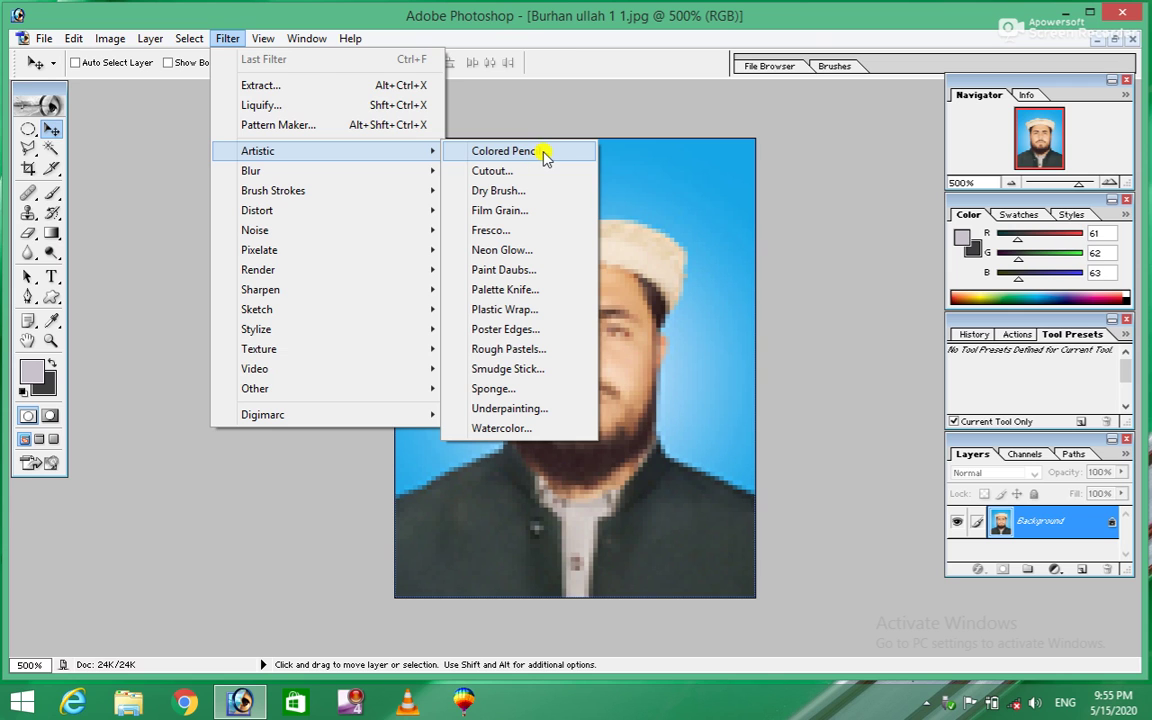
{"action": "left_click", "coordinate": [543, 156]}
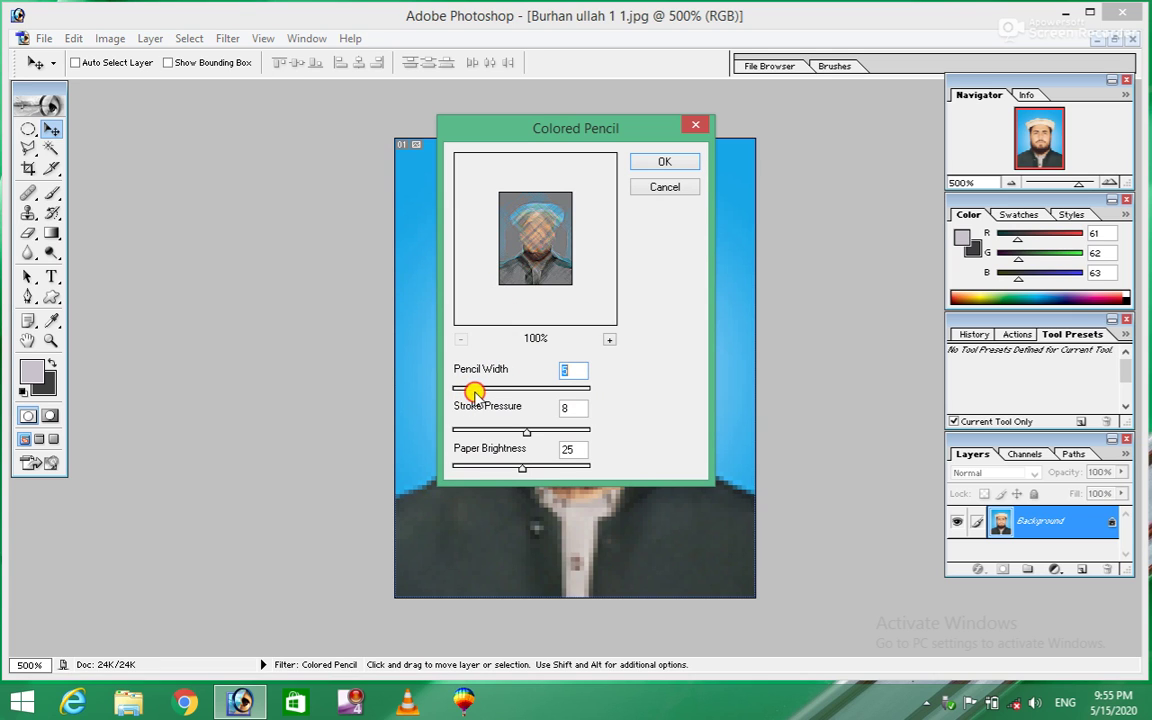
{"action": "mouse_move", "coordinate": [474, 391]}
{"action": "left_mouse_down"}
{"action": "mouse_move", "coordinate": [538, 397]}
{"action": "mouse_move", "coordinate": [465, 391]}
{"action": "left_mouse_up"}
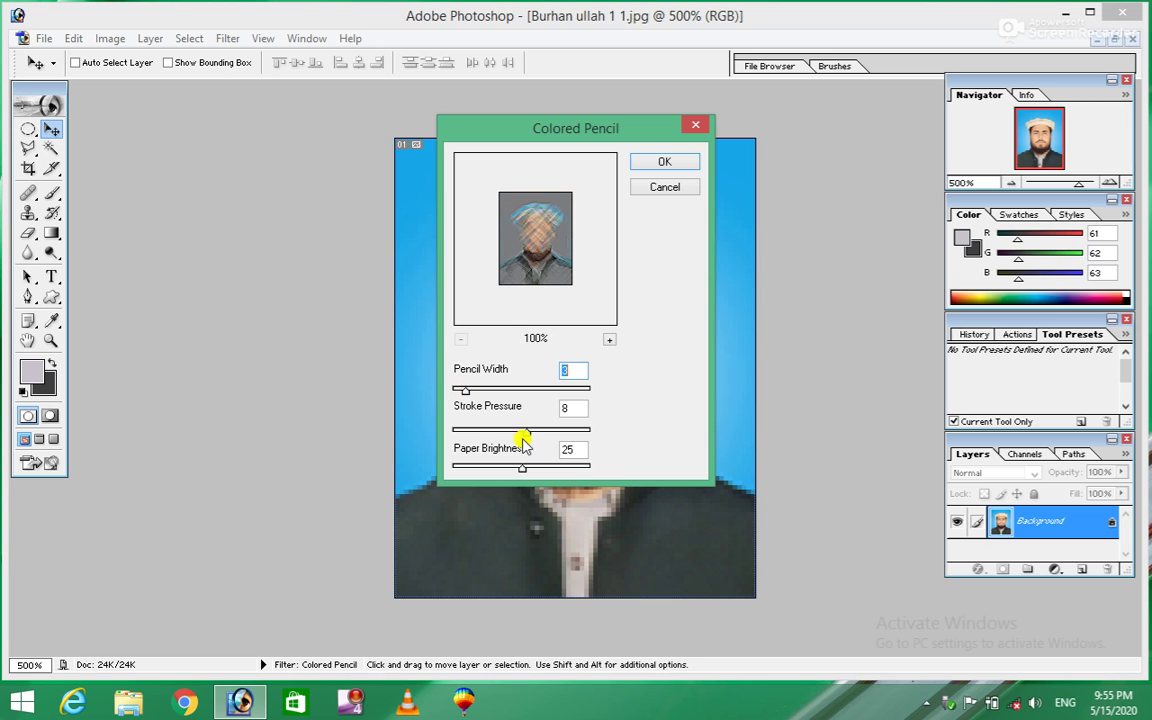
{"action": "mouse_move", "coordinate": [526, 432]}
{"action": "left_mouse_down"}
{"action": "mouse_move", "coordinate": [489, 432]}
{"action": "mouse_move", "coordinate": [553, 431]}
{"action": "mouse_move", "coordinate": [485, 477]}
{"action": "mouse_move", "coordinate": [563, 470]}
{"action": "left_mouse_up"}
{"action": "left_click", "coordinate": [665, 187]}
{"action": "left_click", "coordinate": [228, 38]}
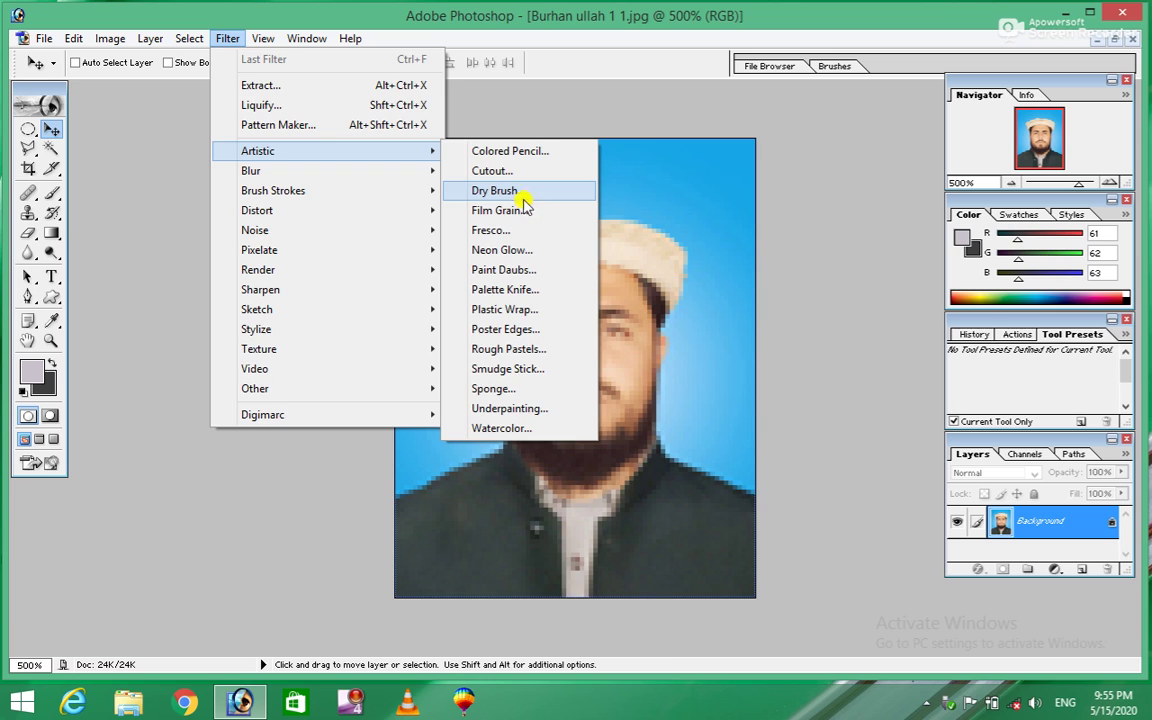
{"action": "left_click", "coordinate": [498, 191]}
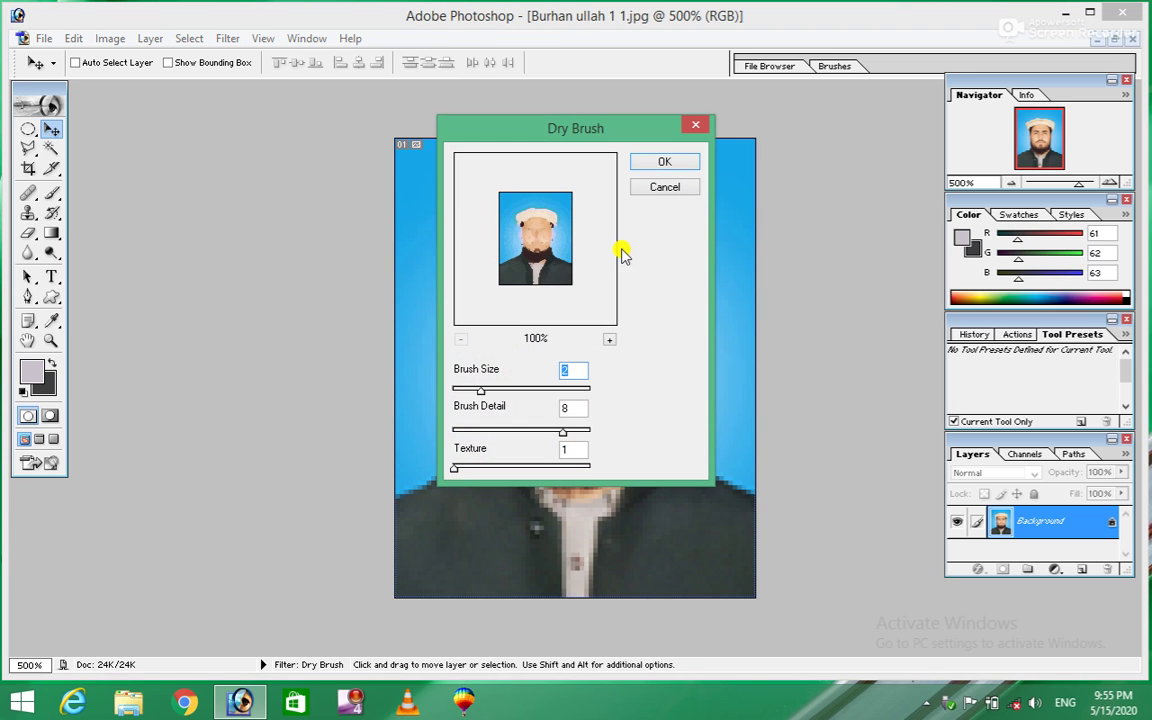
- Preview a larger Dry Brush size, cancel it, close the portrait, and bring up the Open dialog
{"action": "left_click_drag", "start_coordinate": [480, 392], "coordinate": [562, 393]}
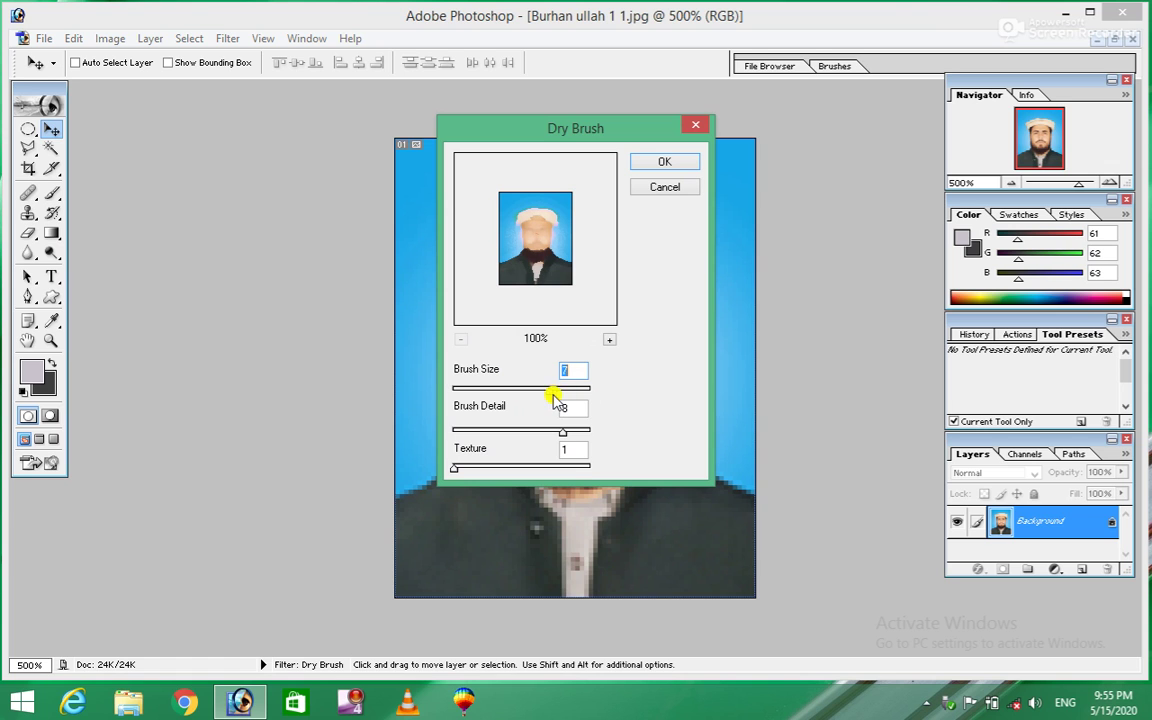
{"action": "left_click", "coordinate": [672, 193]}
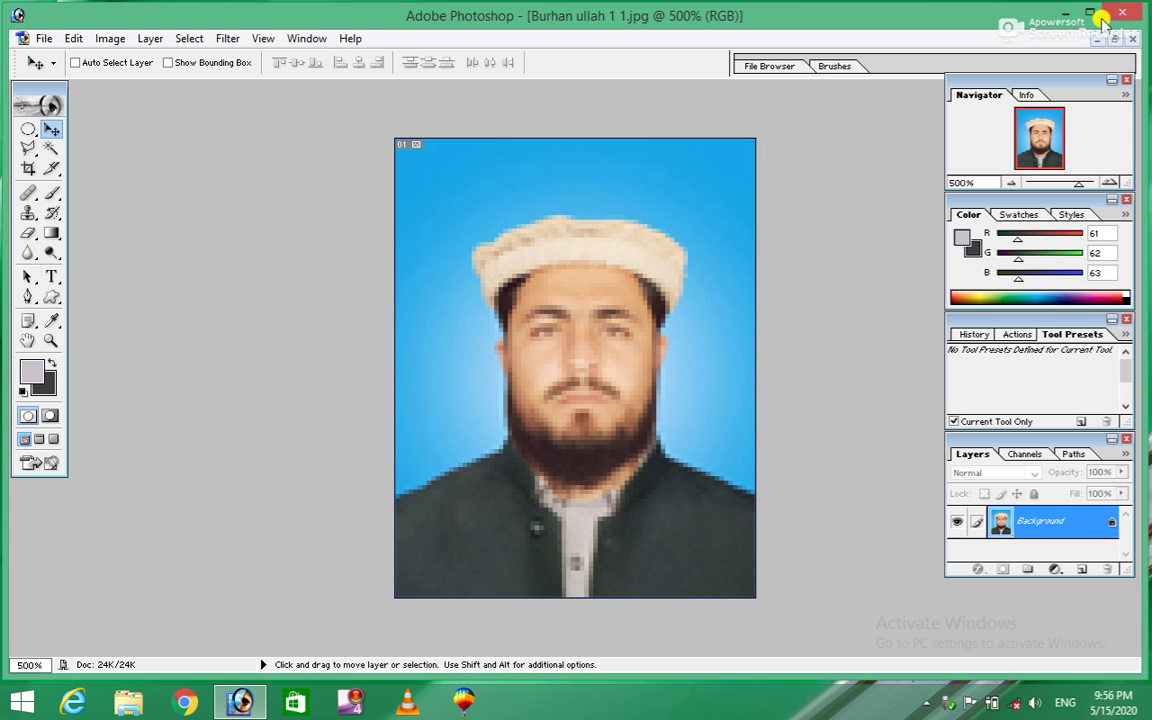
{"action": "left_click", "coordinate": [1133, 40]}
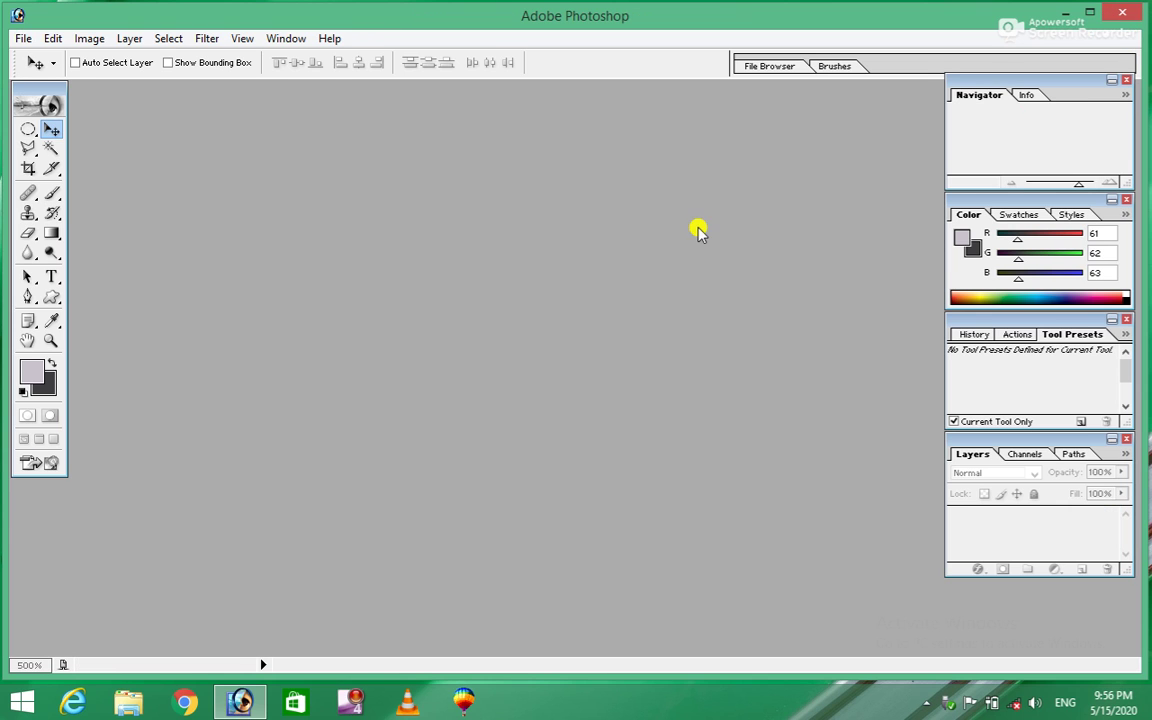
{"action": "double_click", "coordinate": [499, 198]}
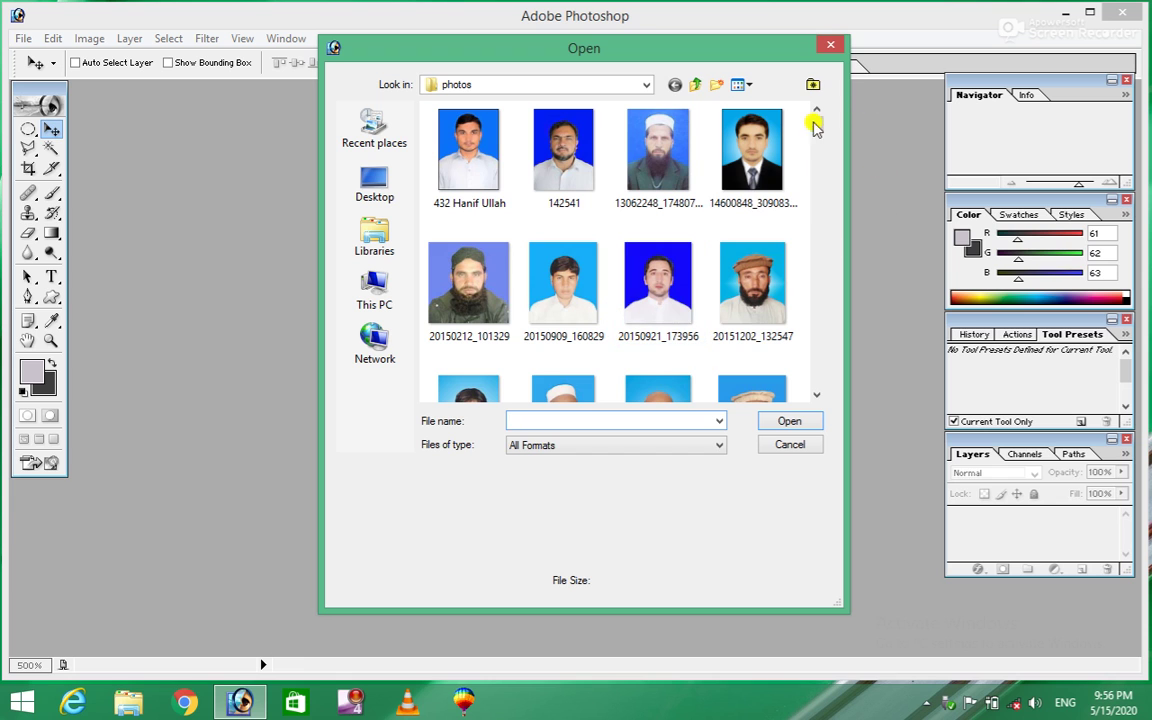
- Open the suited man's blue-background portrait from the photos folder and shift its window right
{"action": "scroll", "coordinate": [813, 150], "scroll_direction": "down", "scroll_amount": 3}
{"action": "scroll", "coordinate": [813, 172], "scroll_direction": "down", "scroll_amount": 2}
{"action": "scroll", "coordinate": [813, 172], "scroll_direction": "down", "scroll_amount": 1}
{"action": "scroll", "coordinate": [815, 180], "scroll_direction": "down", "scroll_amount": 1}
{"action": "scroll", "coordinate": [817, 187], "scroll_direction": "down", "scroll_amount": 1}
{"action": "scroll", "coordinate": [817, 188], "scroll_direction": "down", "scroll_amount": 2}
{"action": "scroll", "coordinate": [817, 188], "scroll_direction": "down", "scroll_amount": 2}
{"action": "scroll", "coordinate": [818, 195], "scroll_direction": "down", "scroll_amount": 2}
{"action": "scroll", "coordinate": [818, 200], "scroll_direction": "down", "scroll_amount": 3}
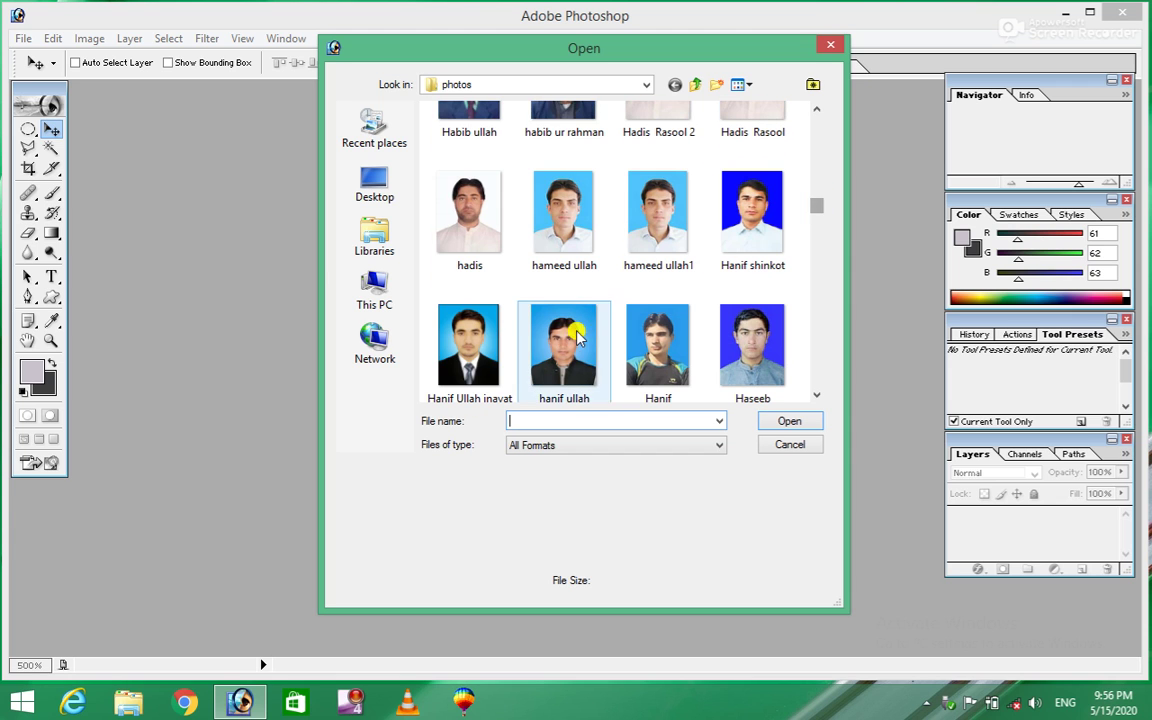
{"action": "left_click", "coordinate": [468, 345]}
{"action": "left_click", "coordinate": [784, 421]}
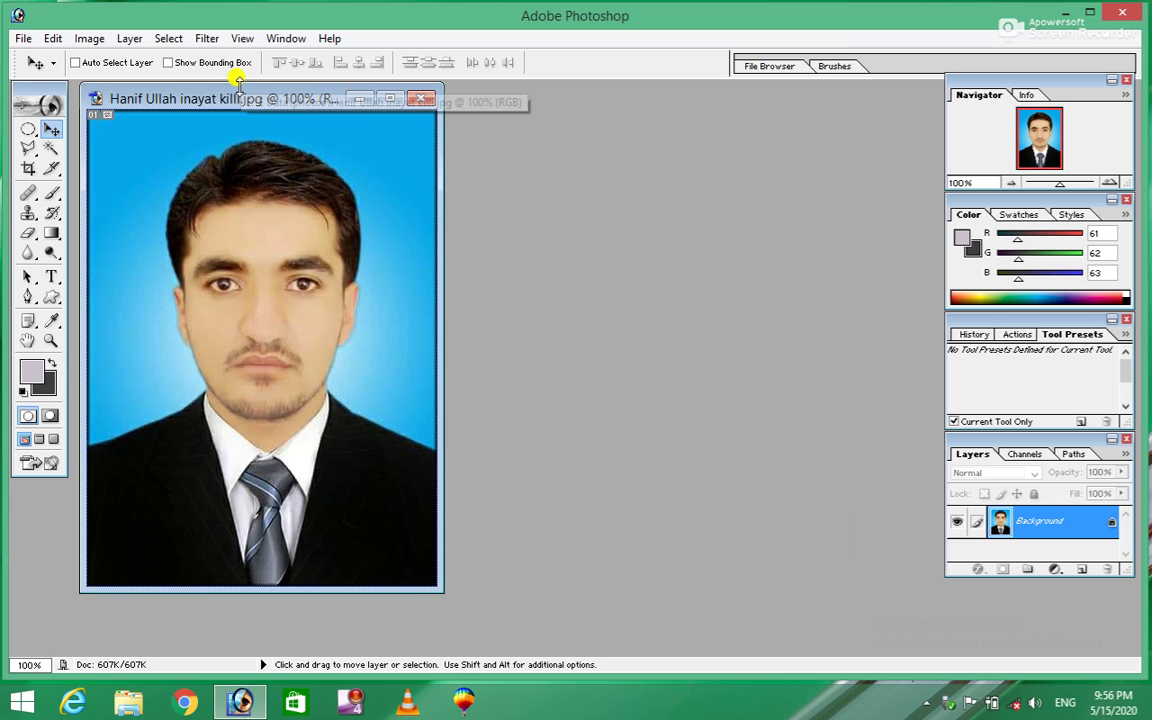
{"action": "left_click_drag", "start_coordinate": [211, 100], "coordinate": [343, 96]}
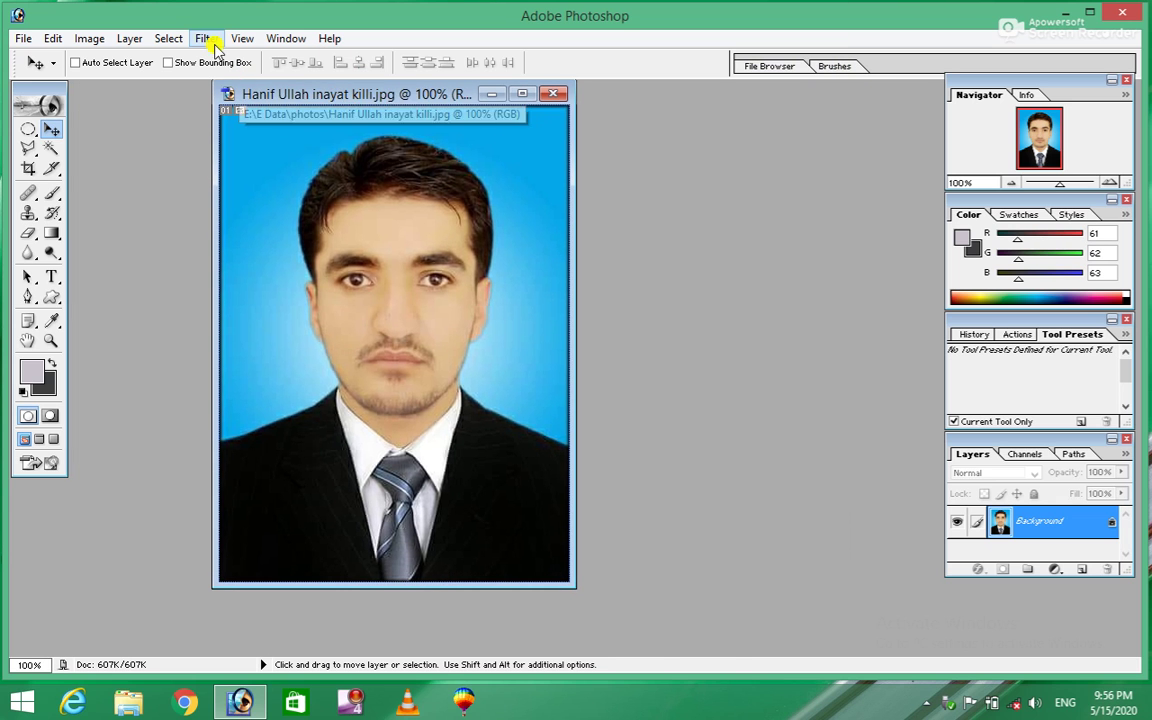
- Preview Palette Knife with smaller stroke size, stroke detail 2 and softer strokes, then cancel it
{"action": "left_click", "coordinate": [207, 38]}
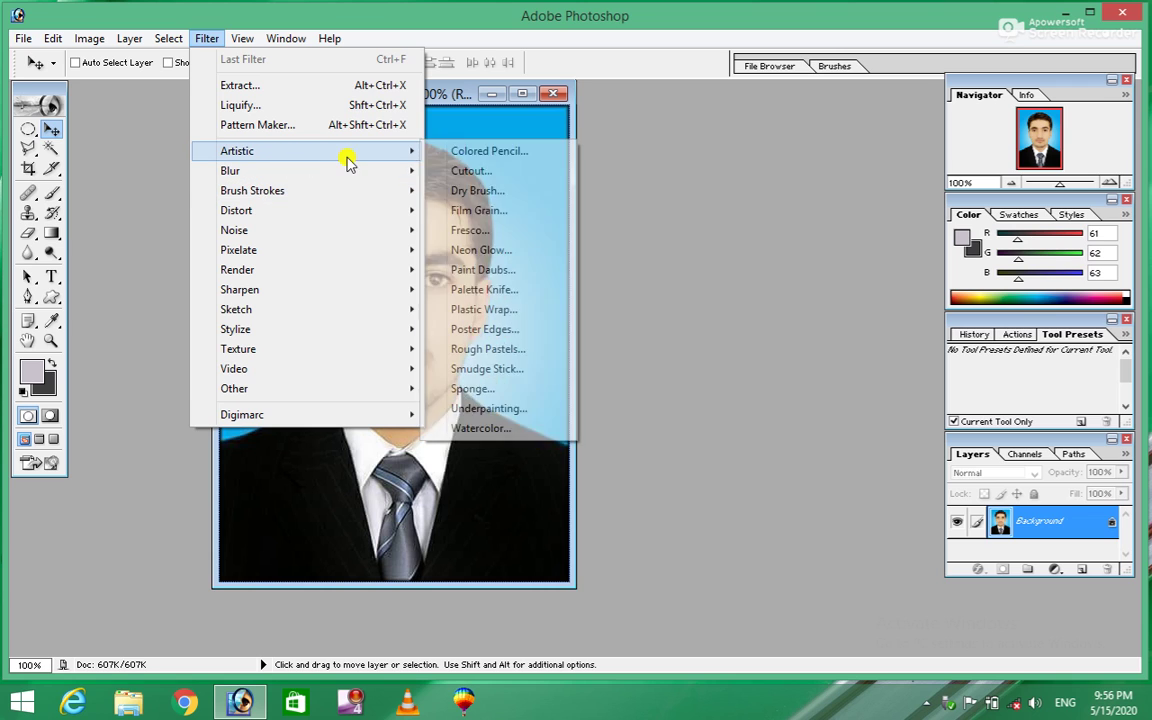
{"action": "mouse_move", "coordinate": [300, 151]}
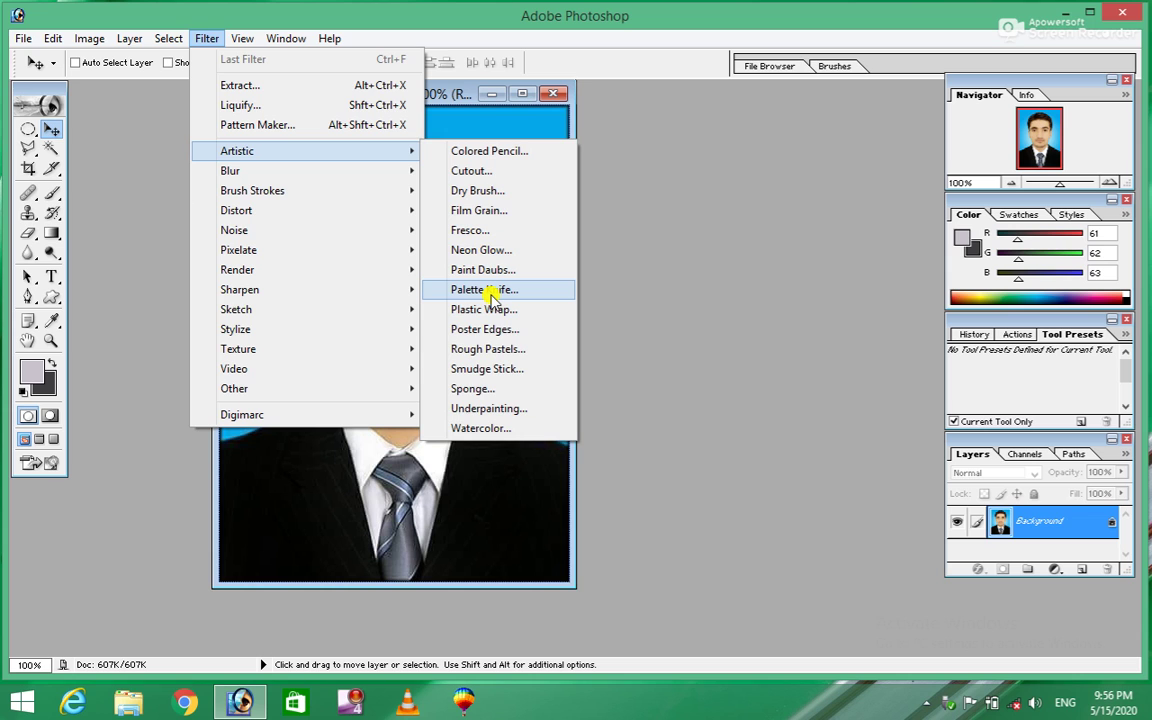
{"action": "left_click", "coordinate": [486, 290]}
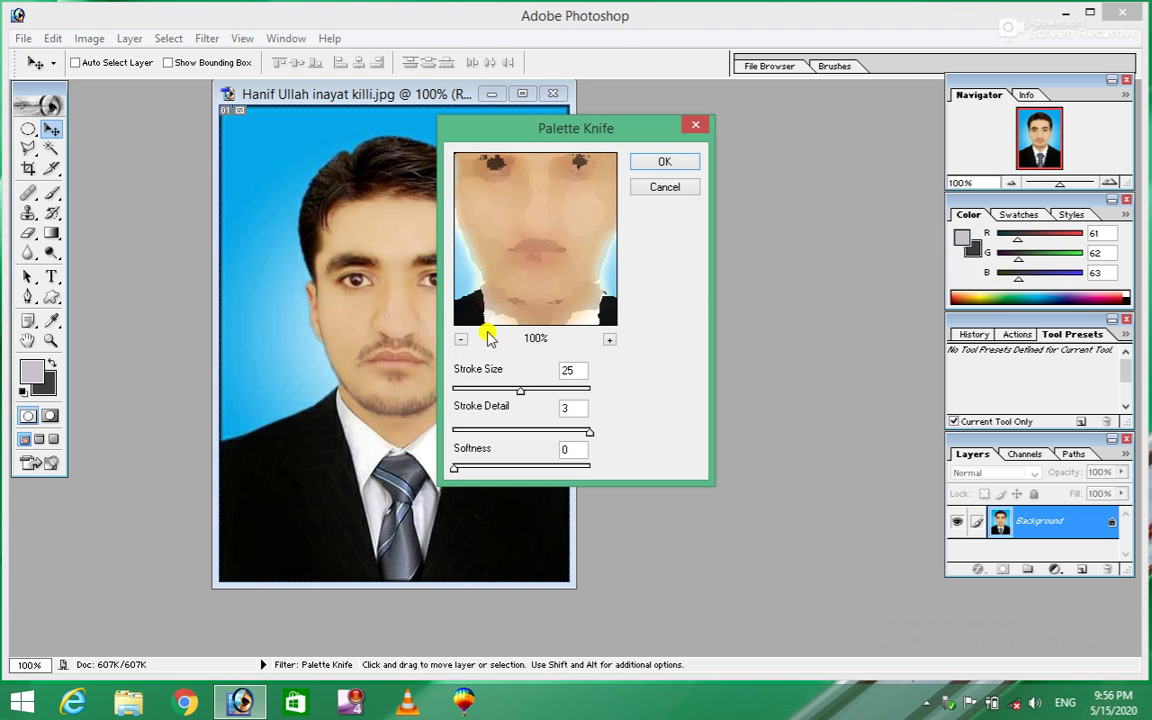
{"action": "left_click", "coordinate": [460, 340]}
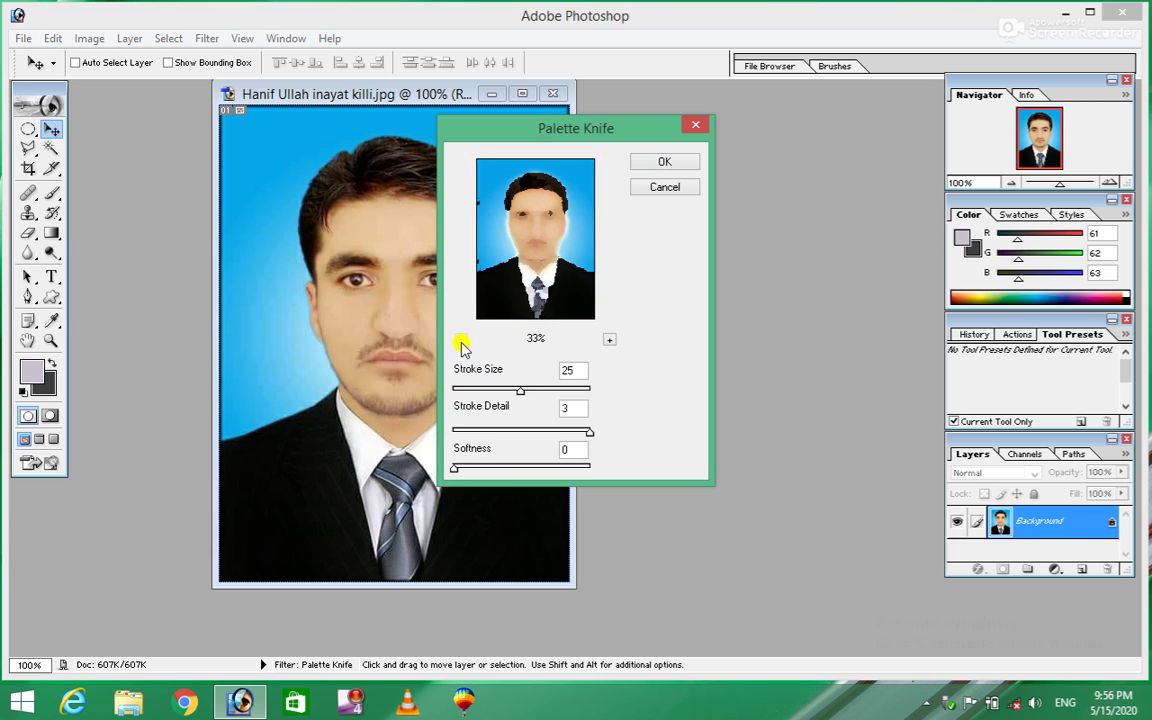
{"action": "left_click_drag", "start_coordinate": [519, 389], "coordinate": [469, 392]}
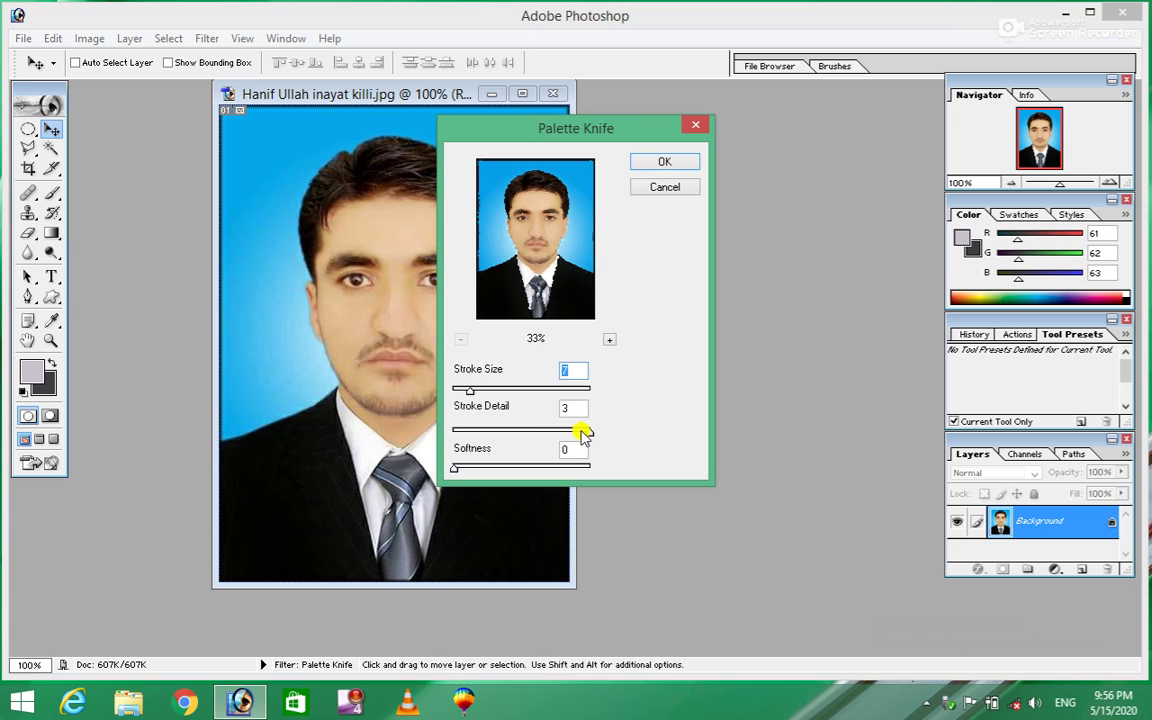
{"action": "left_click_drag", "start_coordinate": [590, 435], "coordinate": [507, 432]}
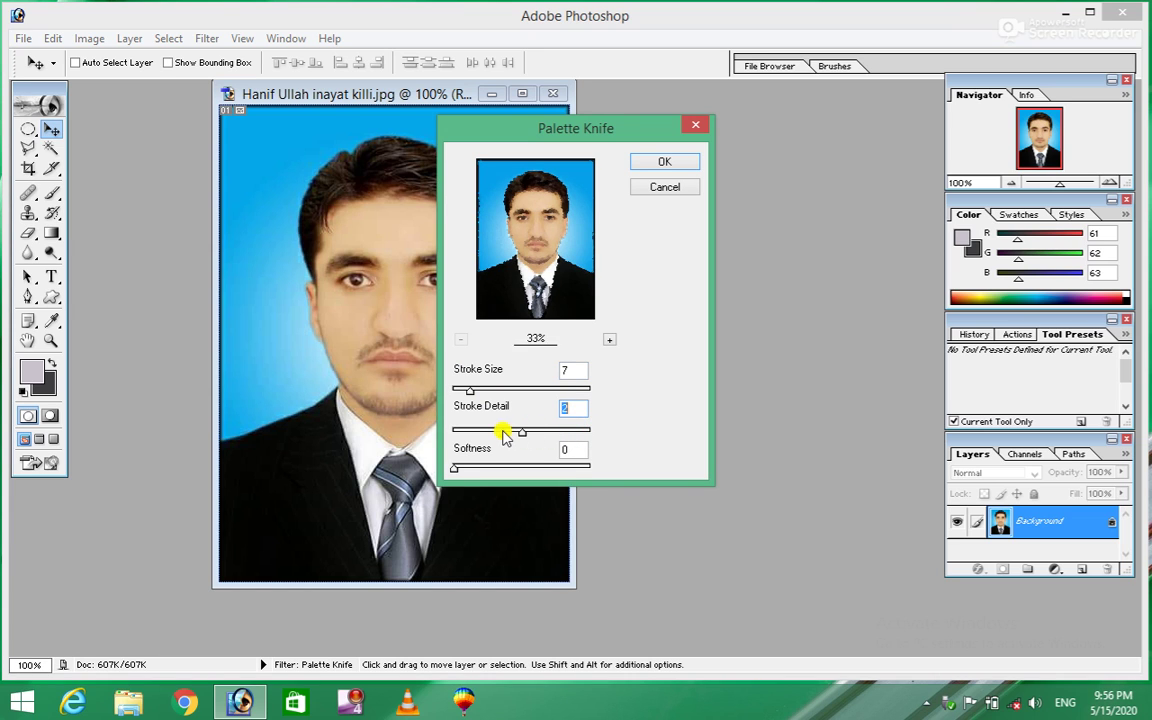
{"action": "left_click_drag", "start_coordinate": [456, 467], "coordinate": [537, 467]}
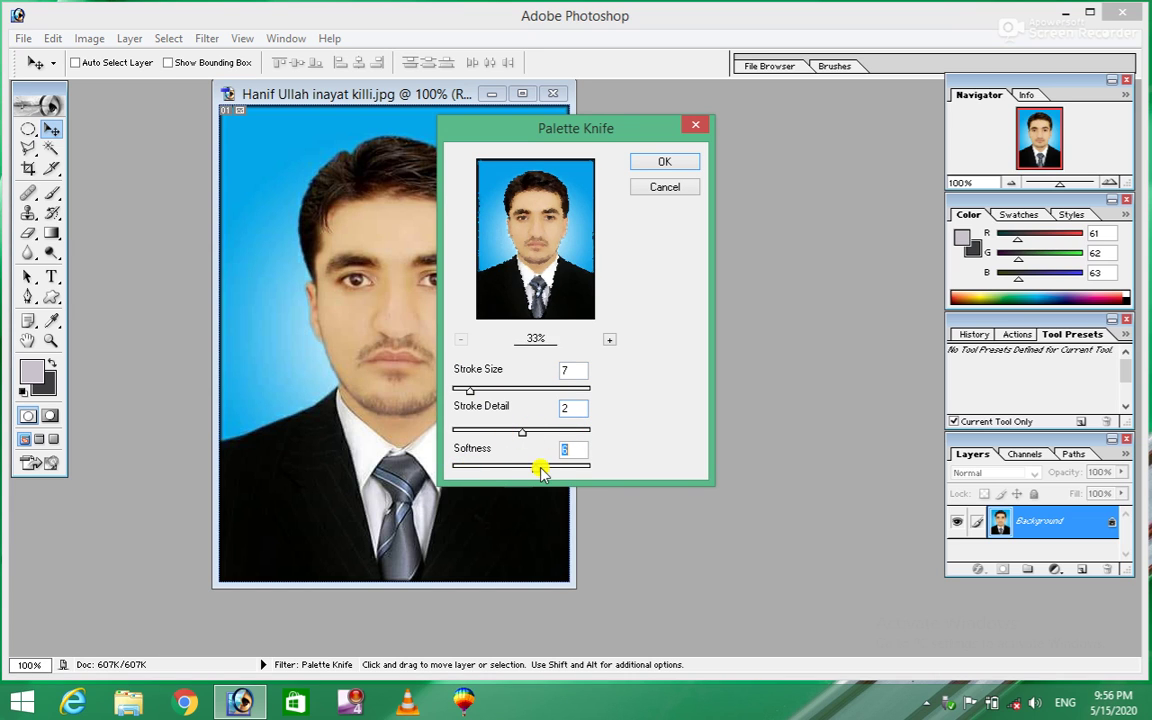
{"action": "left_click", "coordinate": [662, 188]}
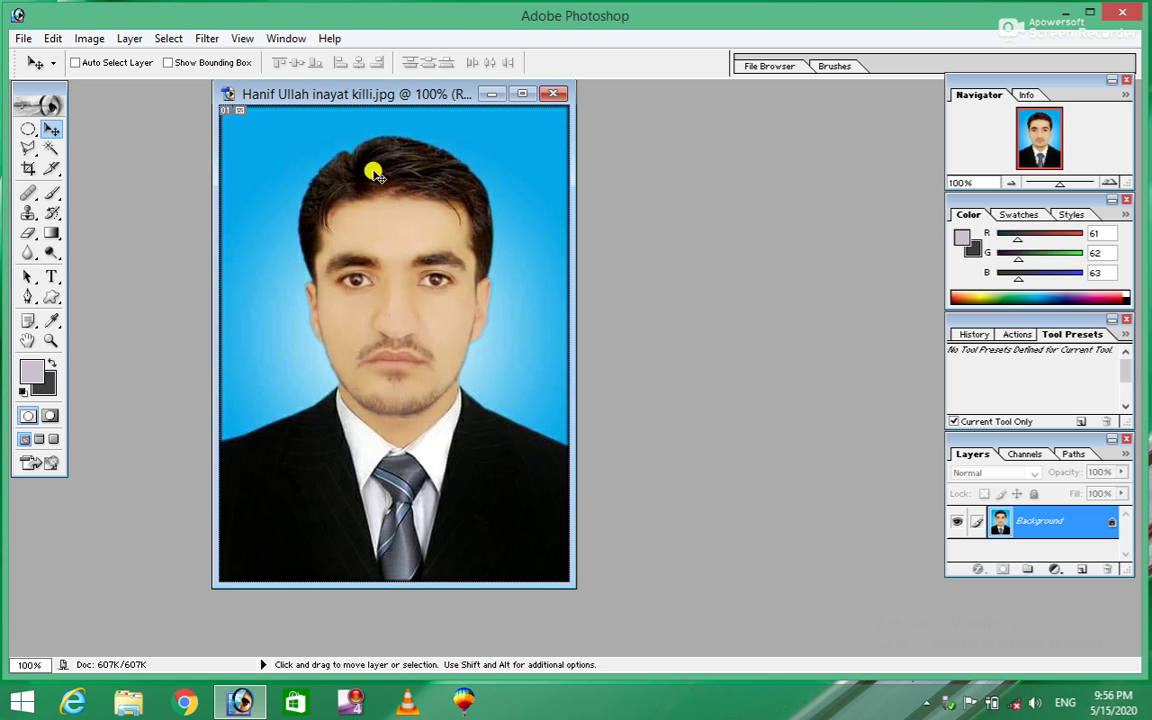
{"action": "left_click", "coordinate": [210, 38]}
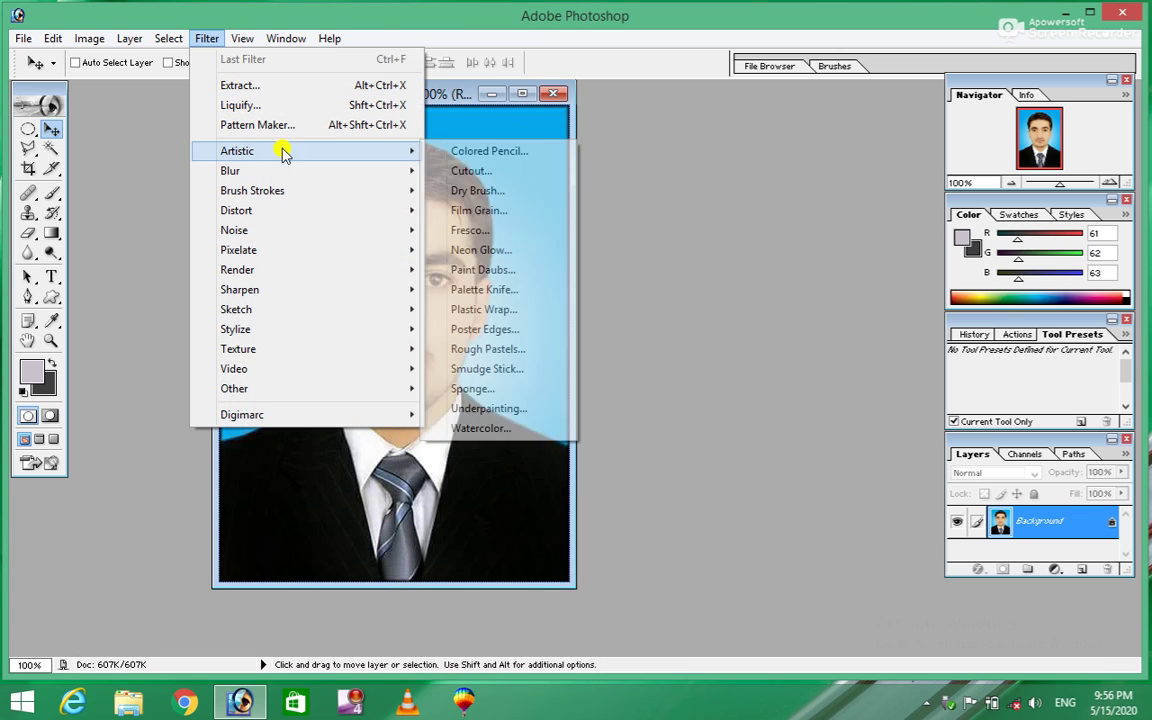
{"action": "mouse_move", "coordinate": [240, 171]}
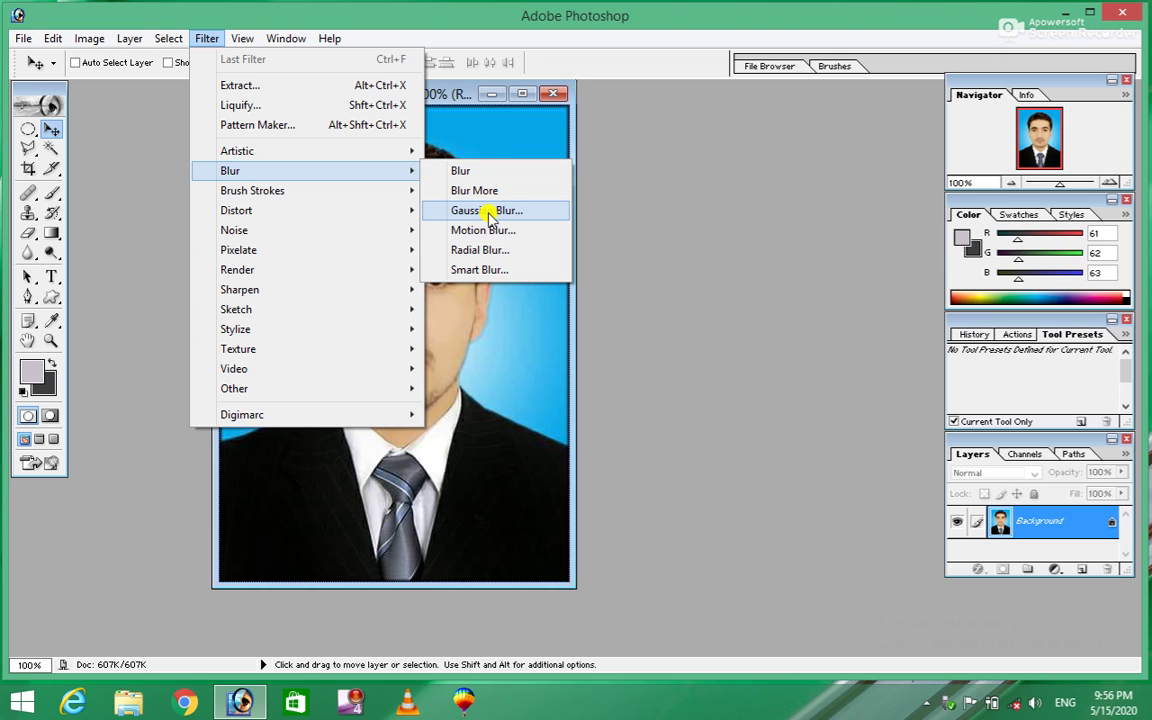
{"action": "left_click", "coordinate": [489, 211]}
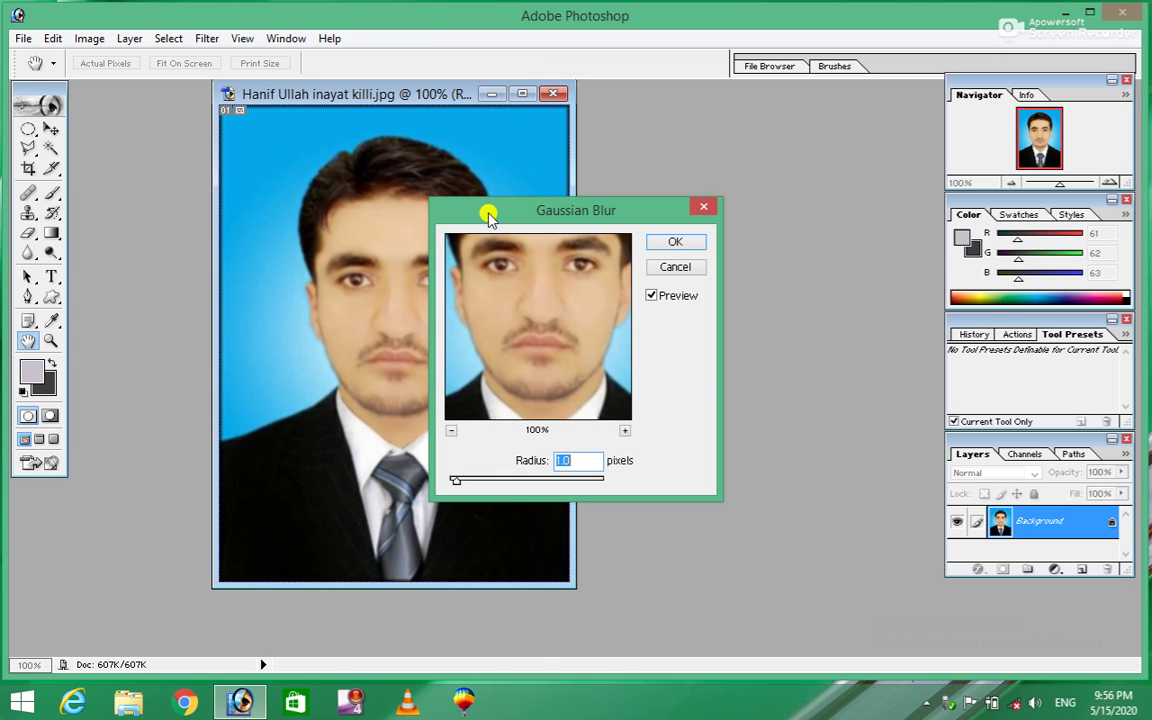
{"action": "left_click", "coordinate": [453, 432]}
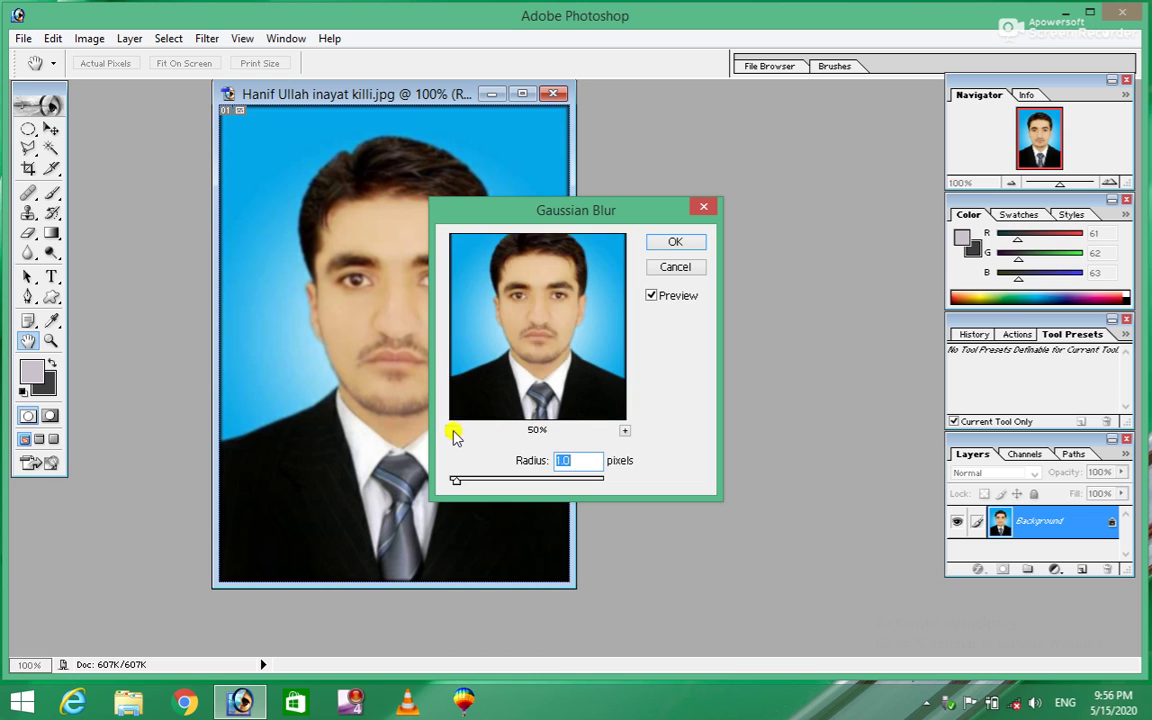
{"action": "left_click_drag", "start_coordinate": [458, 483], "coordinate": [515, 491]}
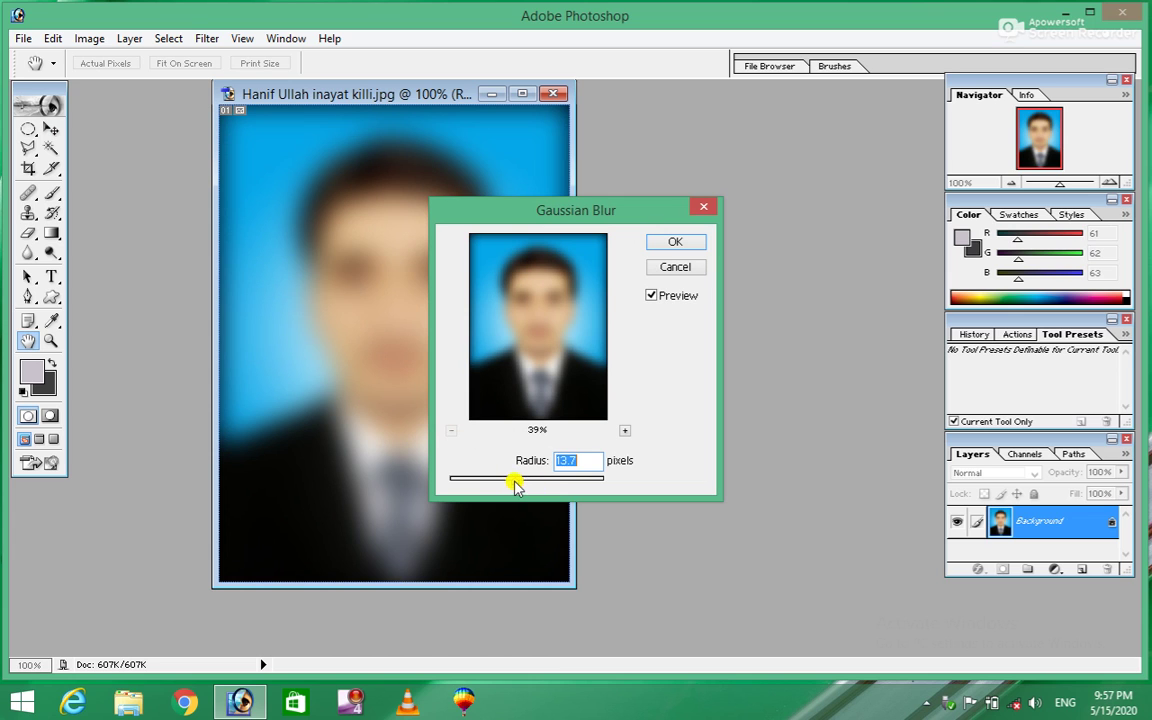
{"action": "mouse_move", "coordinate": [518, 483]}
{"action": "left_mouse_down"}
{"action": "mouse_move", "coordinate": [533, 484]}
{"action": "mouse_move", "coordinate": [453, 485]}
{"action": "left_mouse_up"}
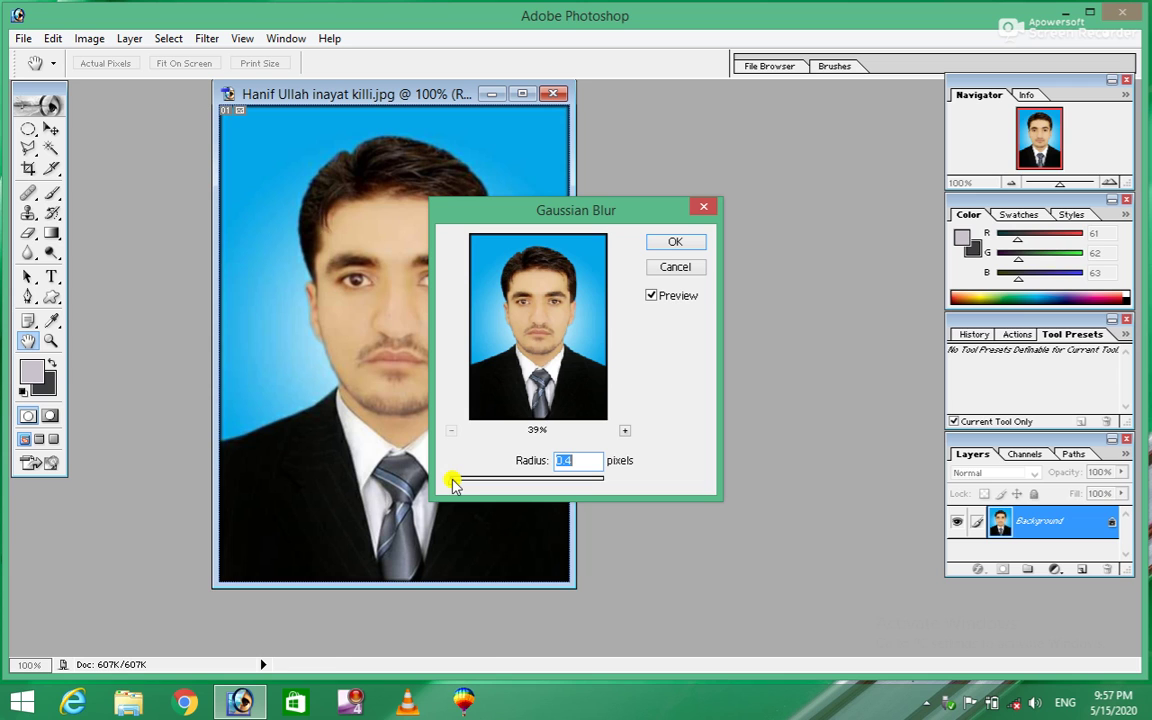
{"action": "left_click", "coordinate": [687, 275]}
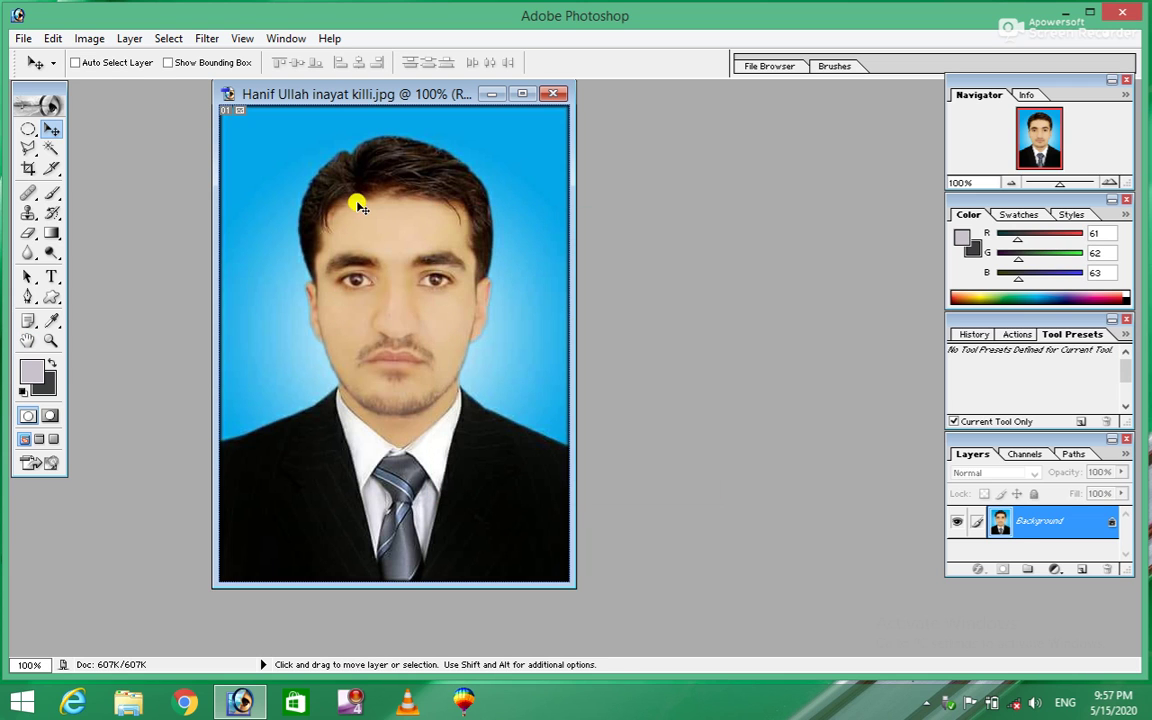
- Magic Wand-select the blue background areas, then invert the selection to the person
{"action": "left_click", "coordinate": [51, 148]}
{"action": "left_click", "coordinate": [272, 300]}
{"action": "left_click", "coordinate": [249, 314], "text": "shift"}
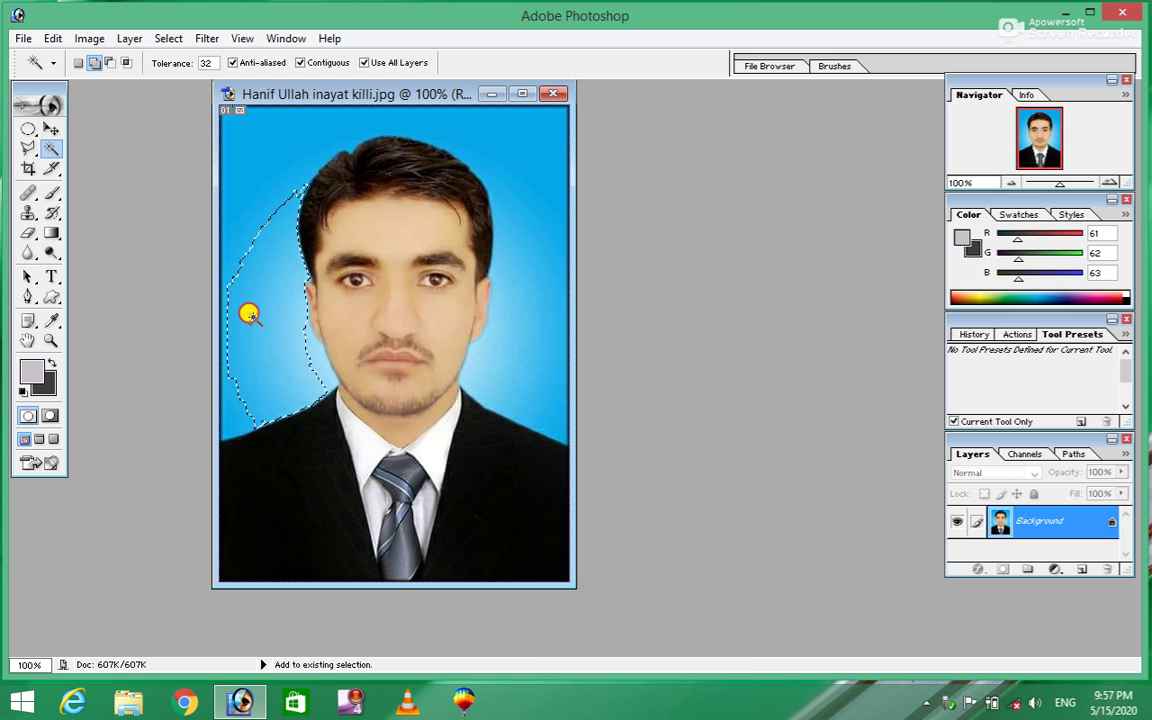
{"action": "left_click", "coordinate": [225, 409]}
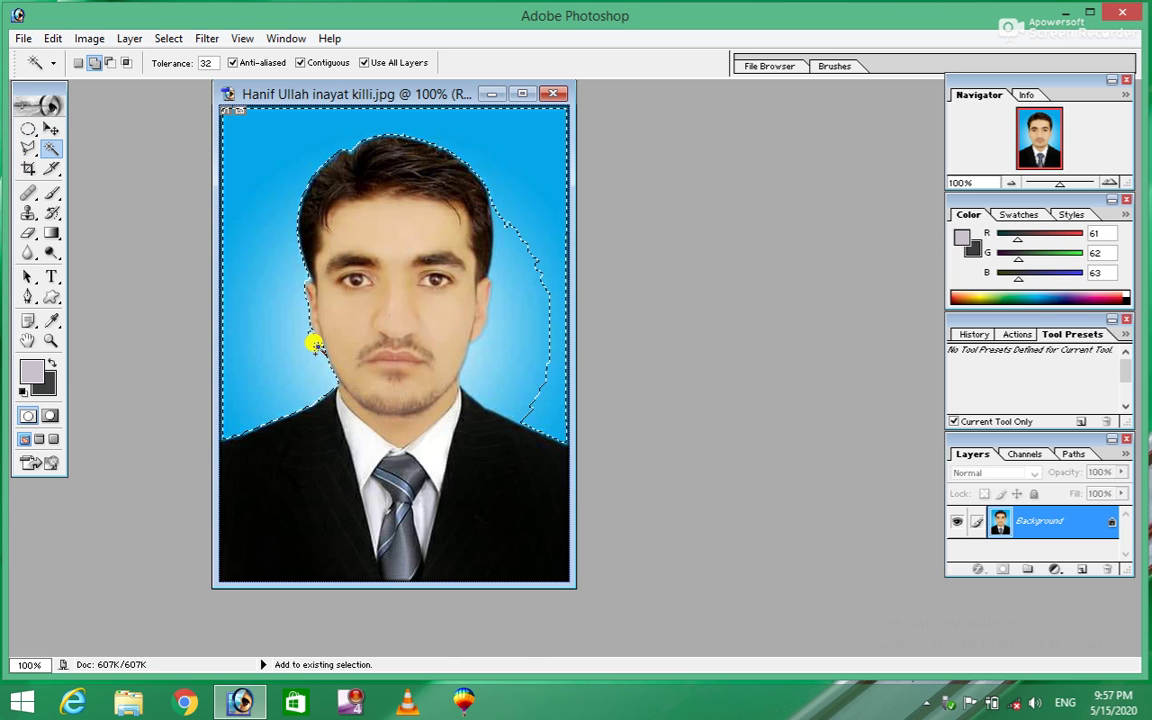
{"action": "left_click", "coordinate": [538, 352]}
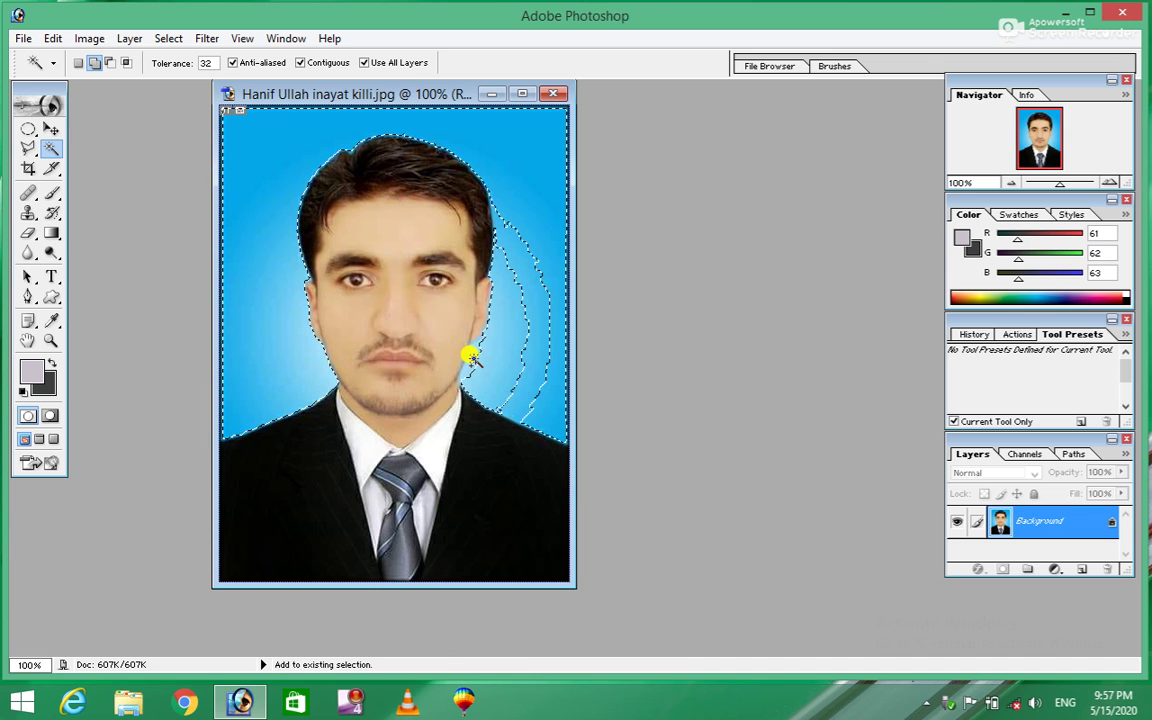
{"action": "left_click", "coordinate": [528, 357]}
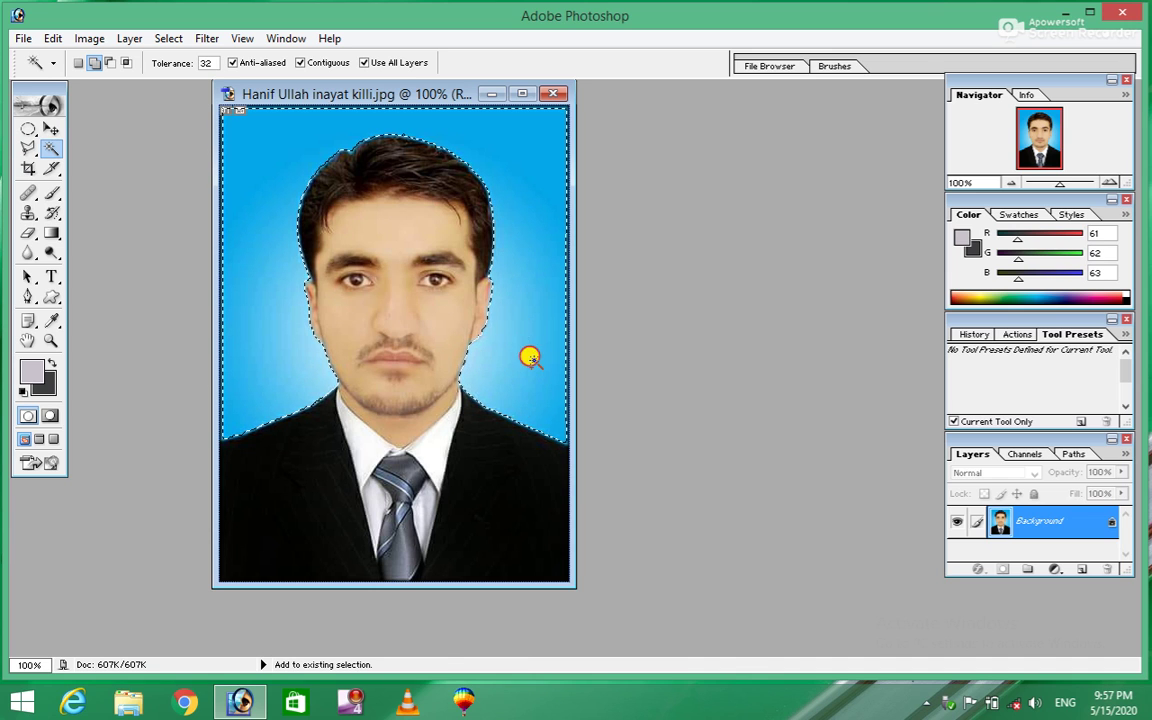
{"action": "left_click", "coordinate": [160, 38]}
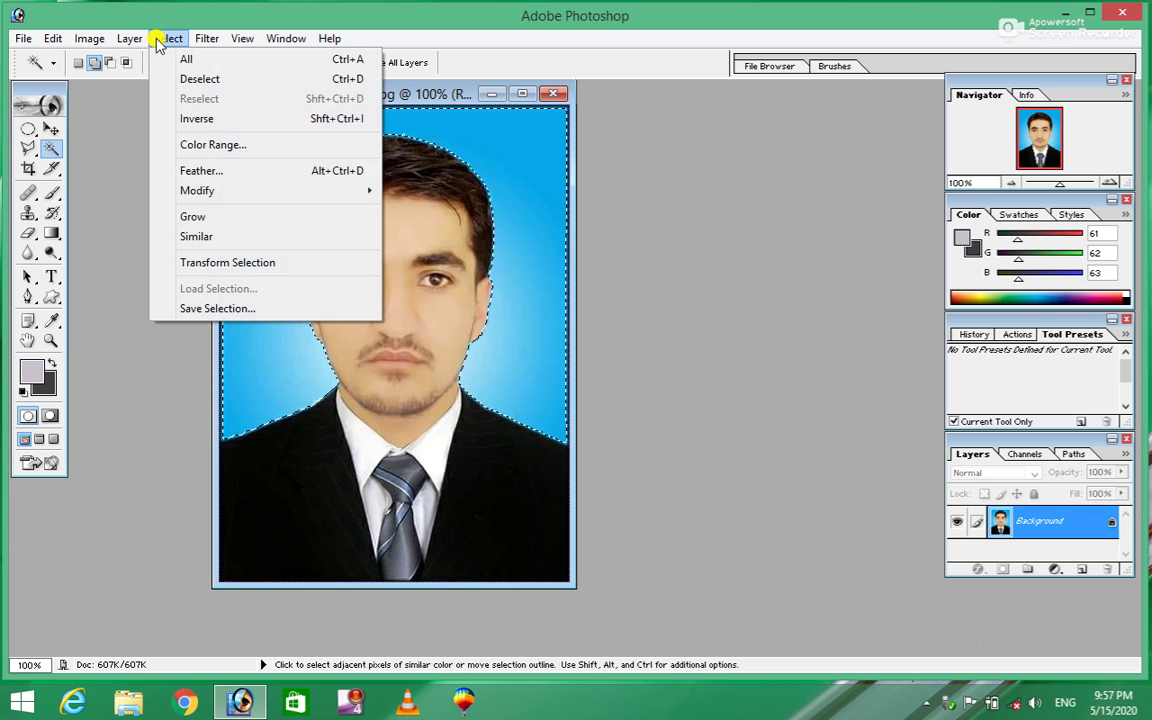
{"action": "left_click", "coordinate": [210, 118]}
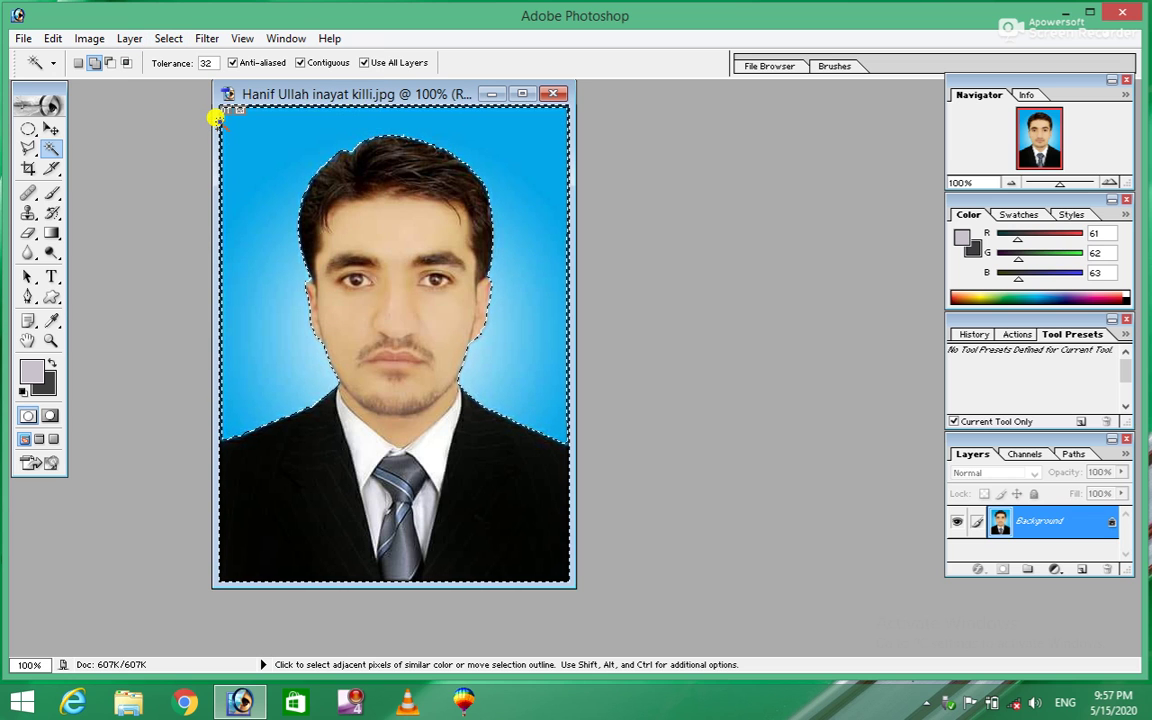
- Preview Gaussian Blur on the selected person at a few larger radii, then cancel it
{"action": "left_click", "coordinate": [206, 38]}
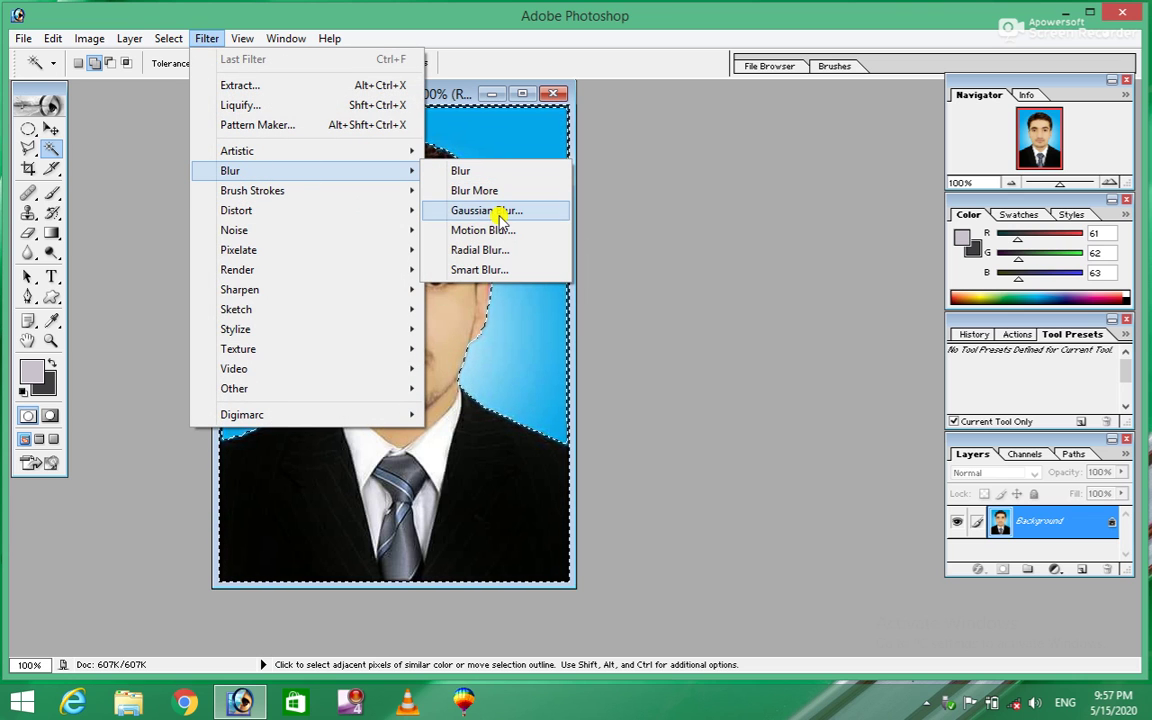
{"action": "left_click", "coordinate": [500, 214]}
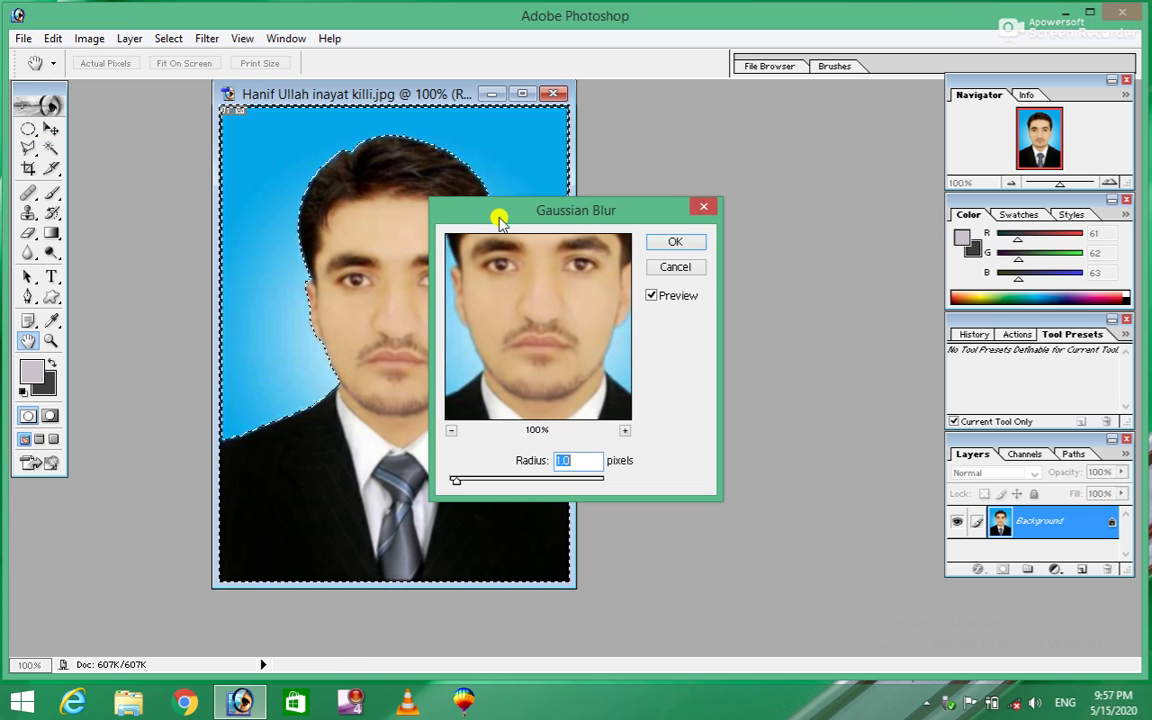
{"action": "left_click", "coordinate": [453, 430]}
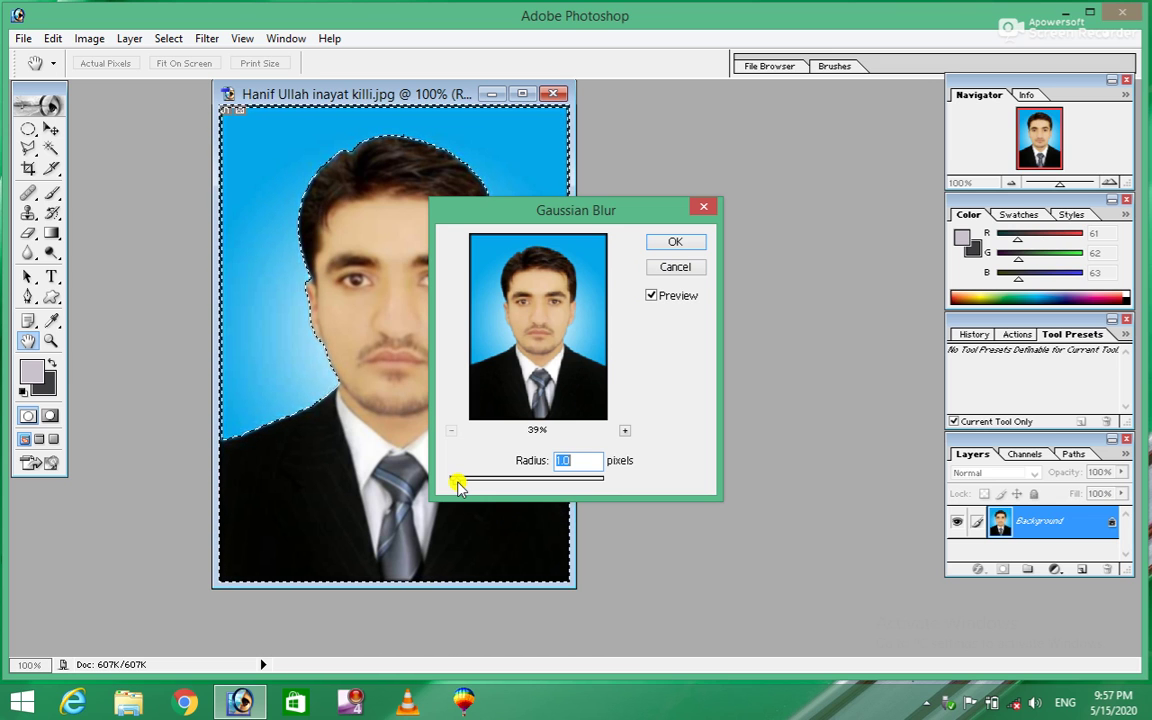
{"action": "left_click_drag", "start_coordinate": [460, 484], "coordinate": [487, 490]}
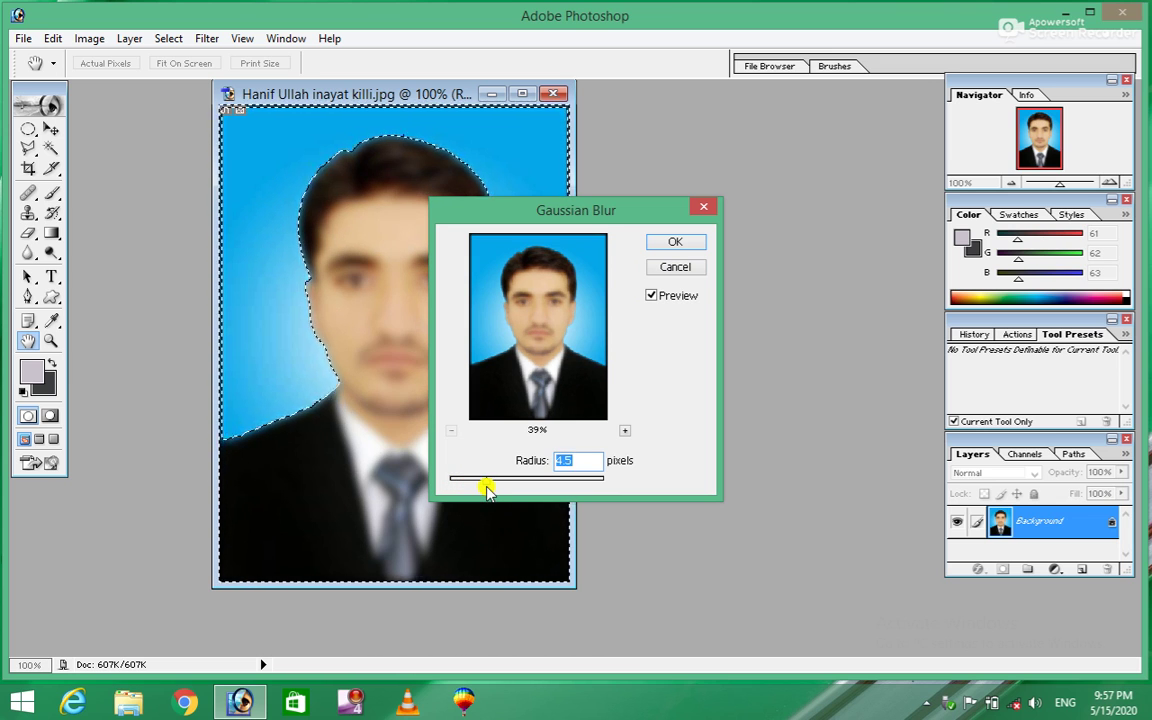
{"action": "mouse_move", "coordinate": [484, 485]}
{"action": "left_mouse_down"}
{"action": "mouse_move", "coordinate": [497, 486]}
{"action": "mouse_move", "coordinate": [451, 480]}
{"action": "left_mouse_up"}
{"action": "left_click", "coordinate": [664, 268]}
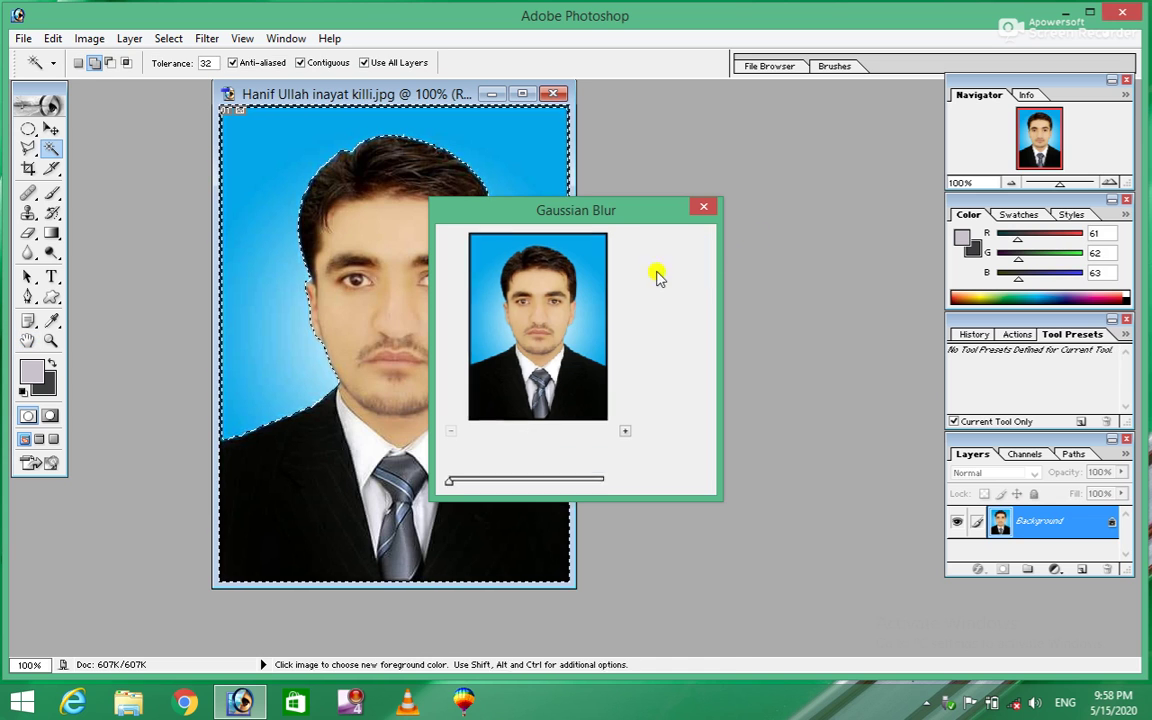
- Invert the selection back to the blue background and open Gaussian Blur
{"action": "left_click", "coordinate": [170, 38]}
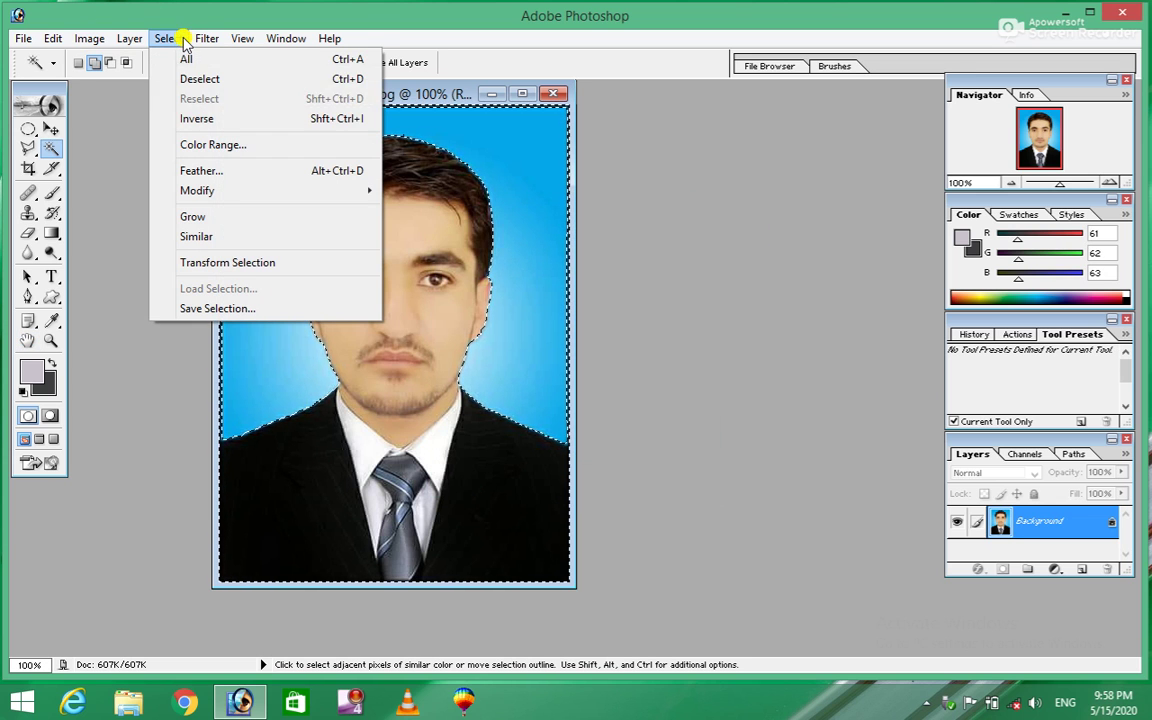
{"action": "left_click", "coordinate": [194, 118]}
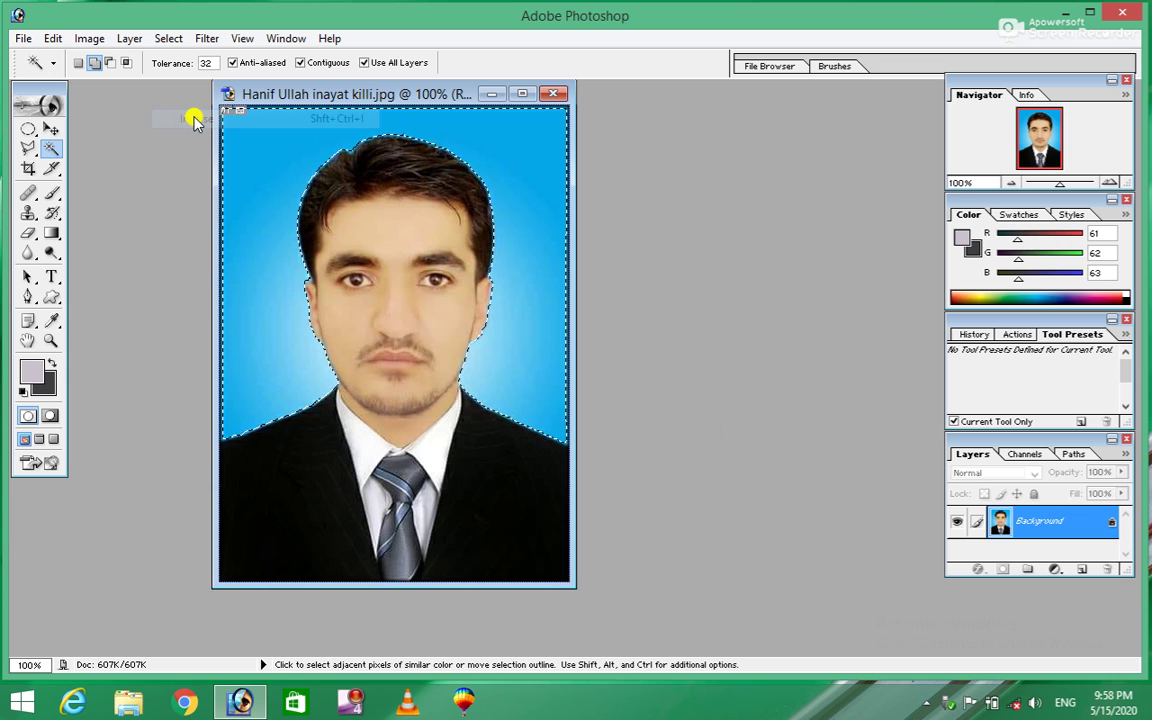
{"action": "left_click", "coordinate": [212, 38]}
{"action": "mouse_move", "coordinate": [230, 171]}
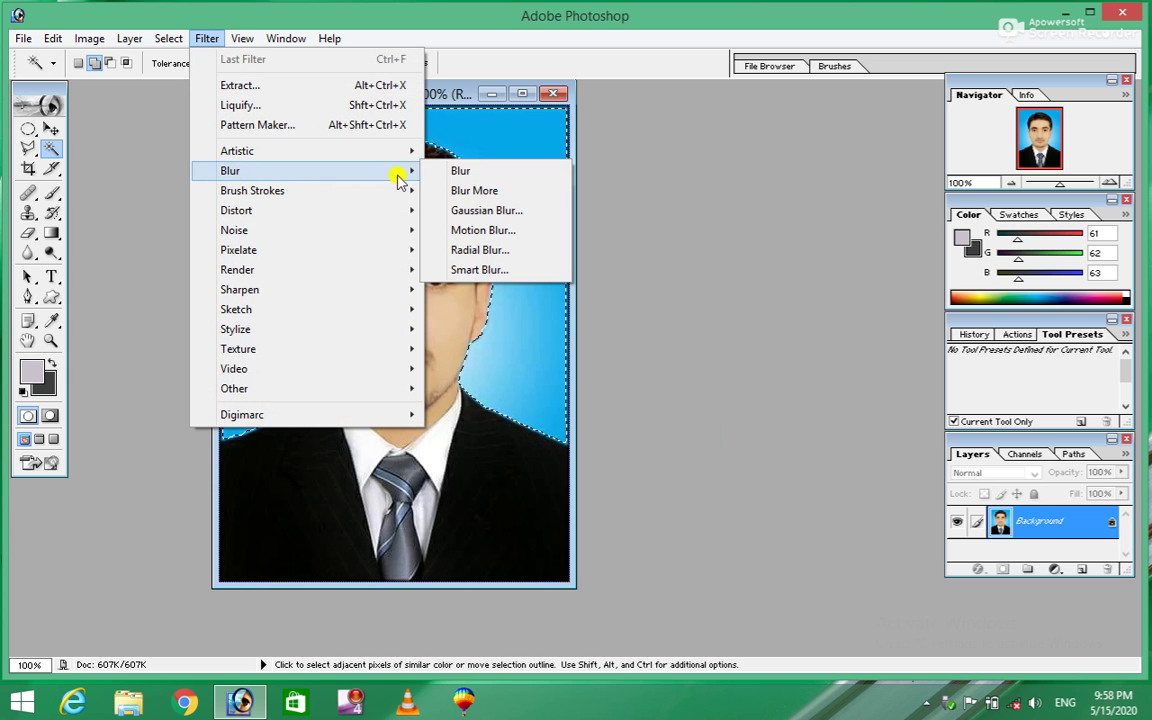
{"action": "left_click", "coordinate": [474, 212]}
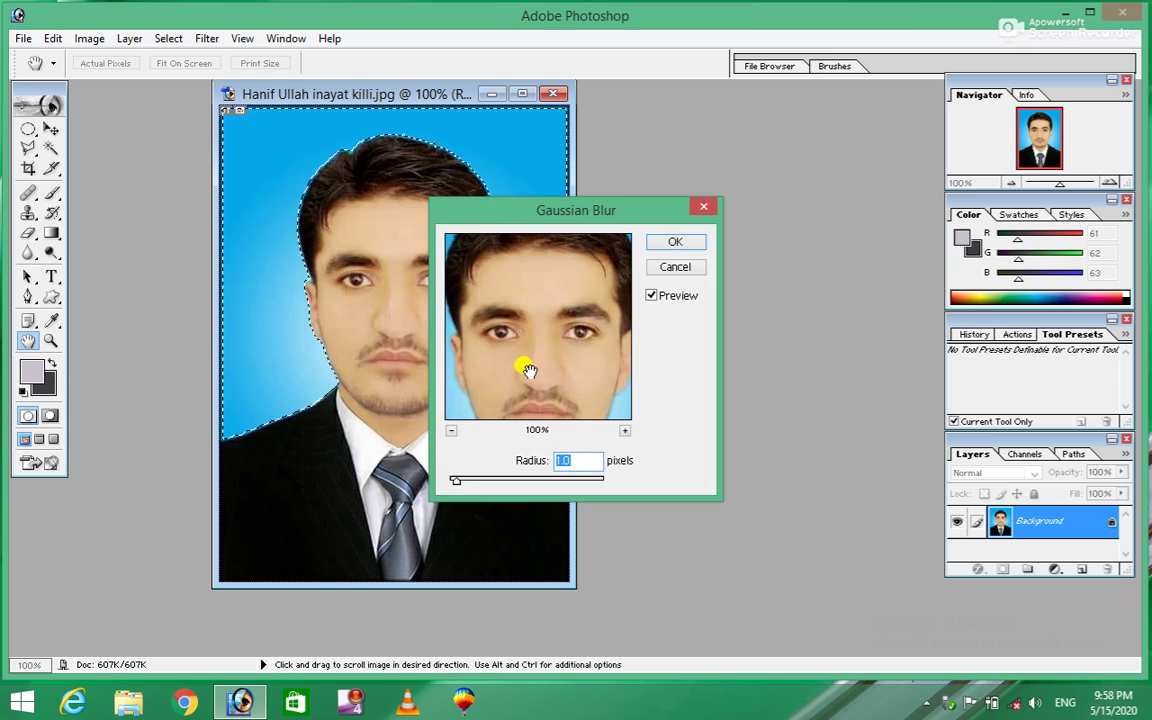
- Preview background blur radii up to 115.2 pixels, then settle at 1.4 pixels
{"action": "left_click", "coordinate": [451, 430]}
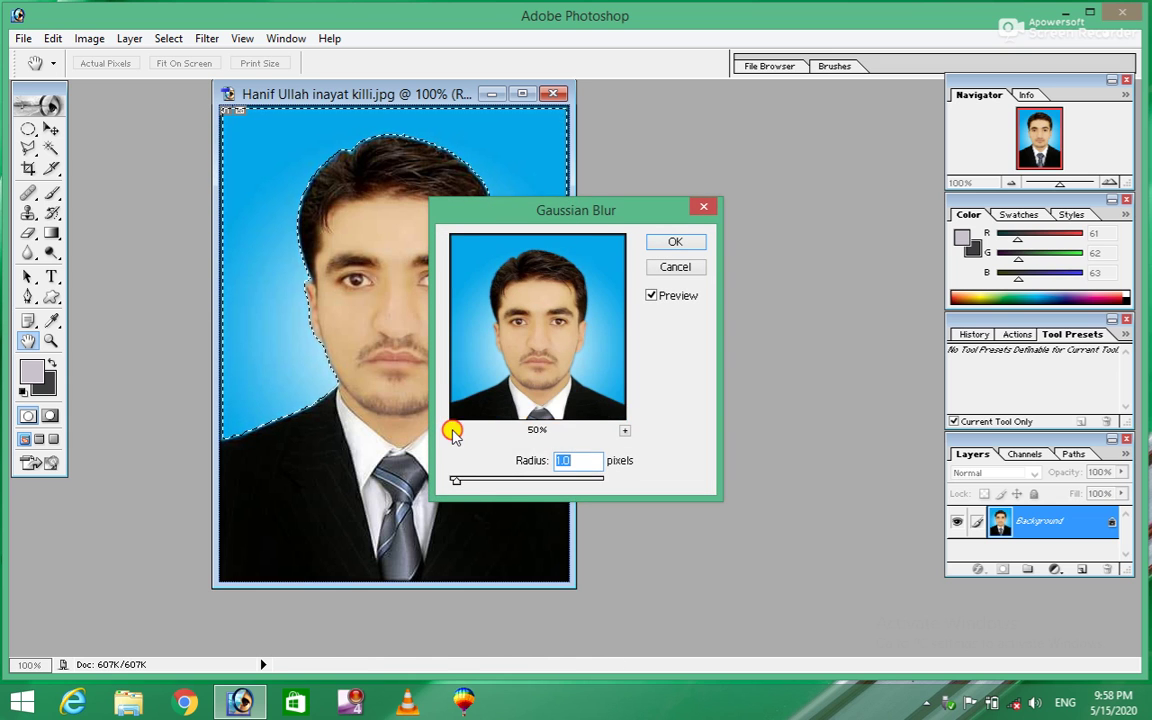
{"action": "left_click", "coordinate": [478, 481]}
{"action": "left_click_drag", "start_coordinate": [484, 483], "coordinate": [520, 482]}
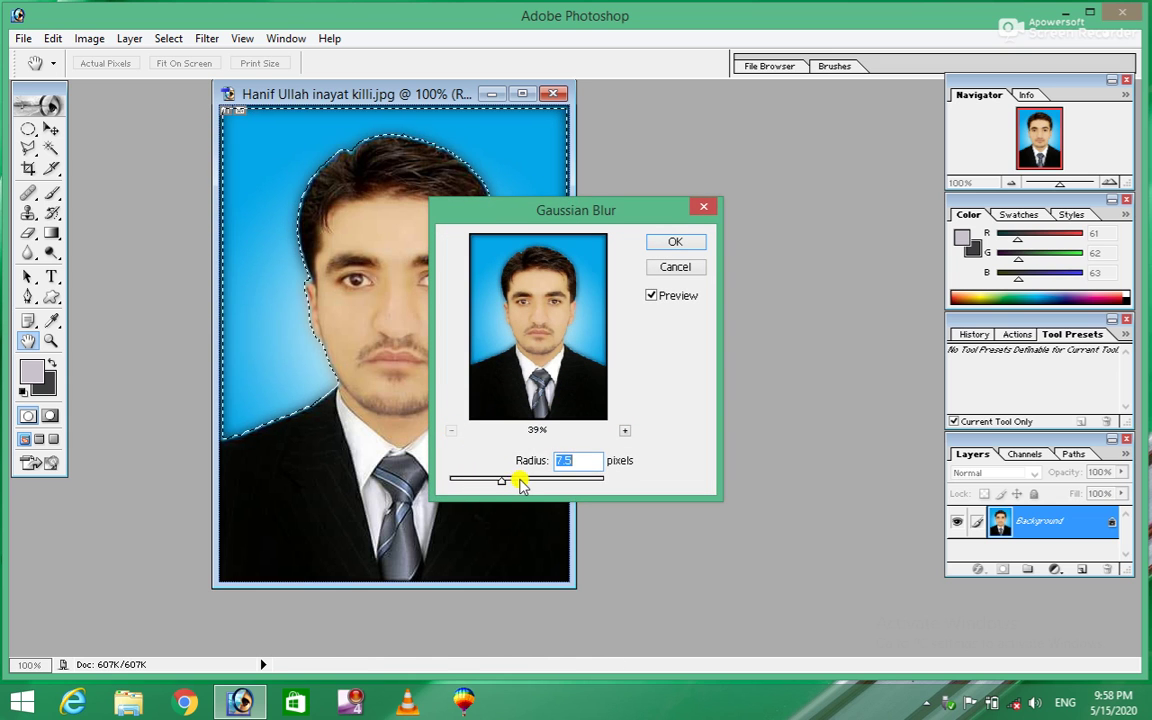
{"action": "left_click", "coordinate": [548, 483]}
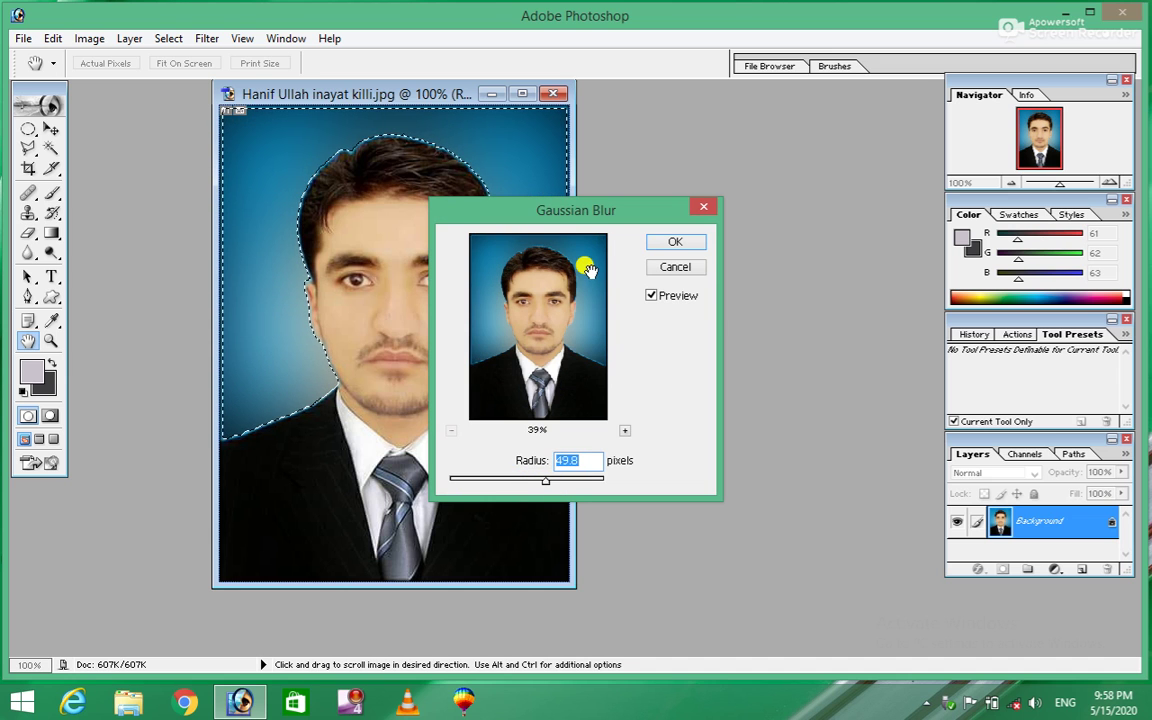
{"action": "left_click_drag", "start_coordinate": [627, 203], "coordinate": [887, 111]}
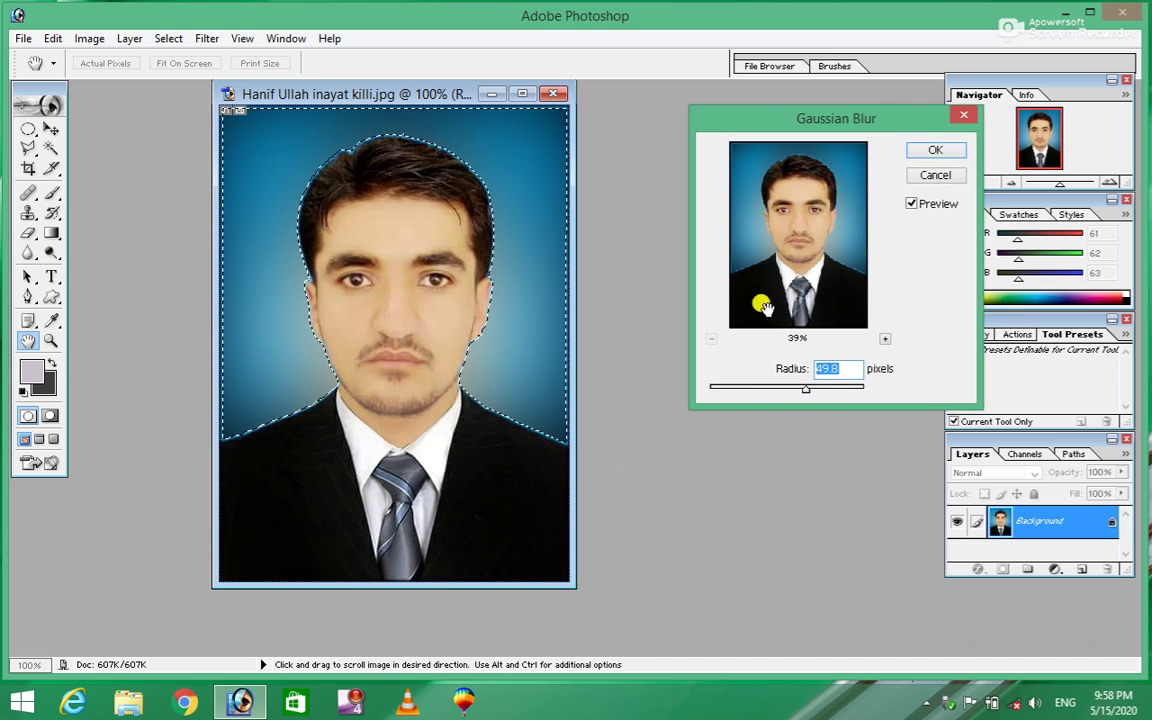
{"action": "left_click_drag", "start_coordinate": [811, 388], "coordinate": [851, 388]}
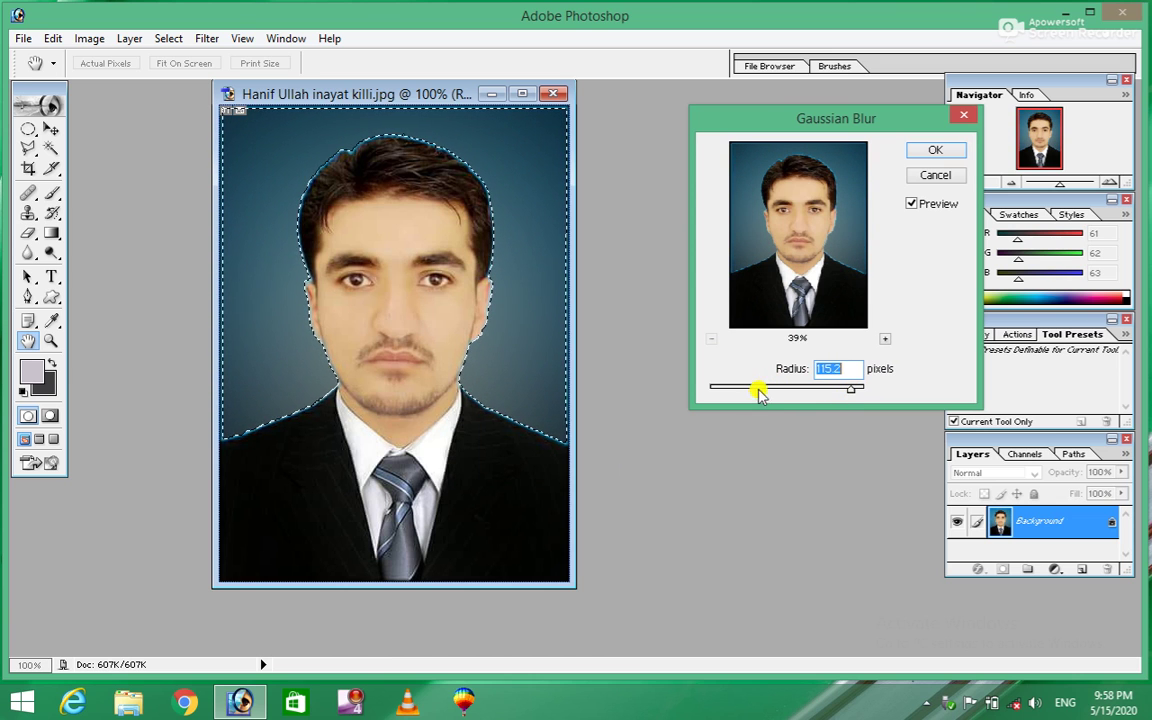
{"action": "left_click_drag", "start_coordinate": [758, 390], "coordinate": [711, 388]}
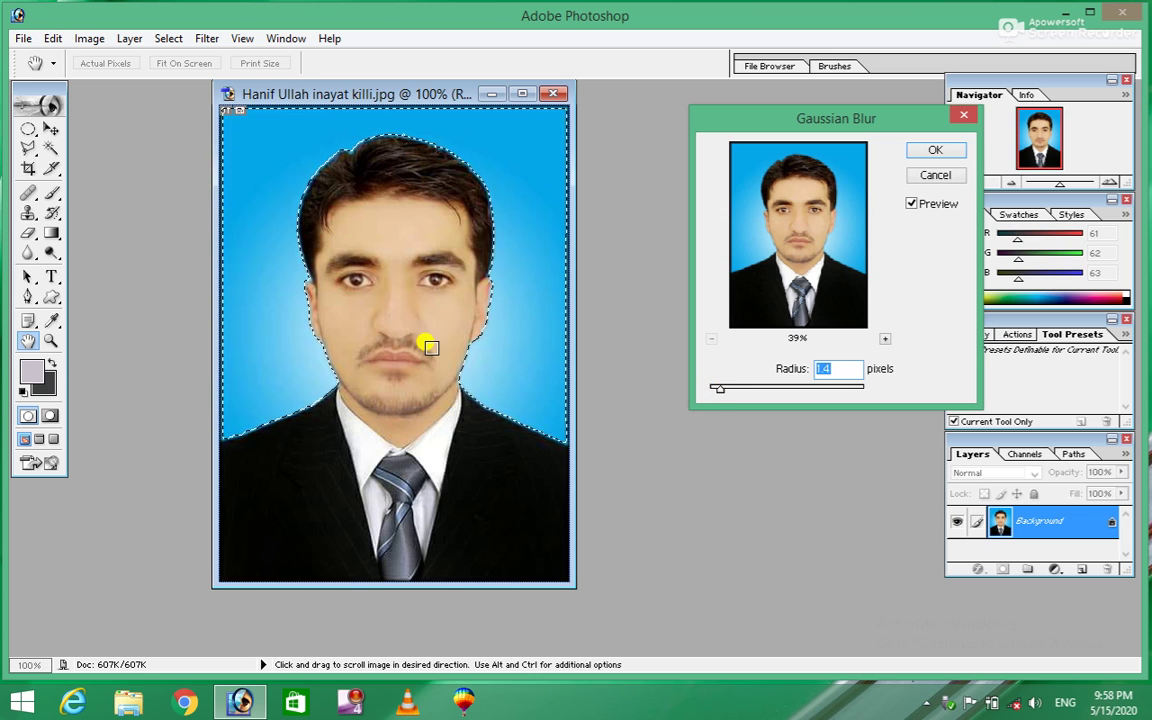
- Reopen Gaussian Blur, preview background radii up to 54.1 pixels, then cancel it
{"action": "left_click", "coordinate": [166, 38]}
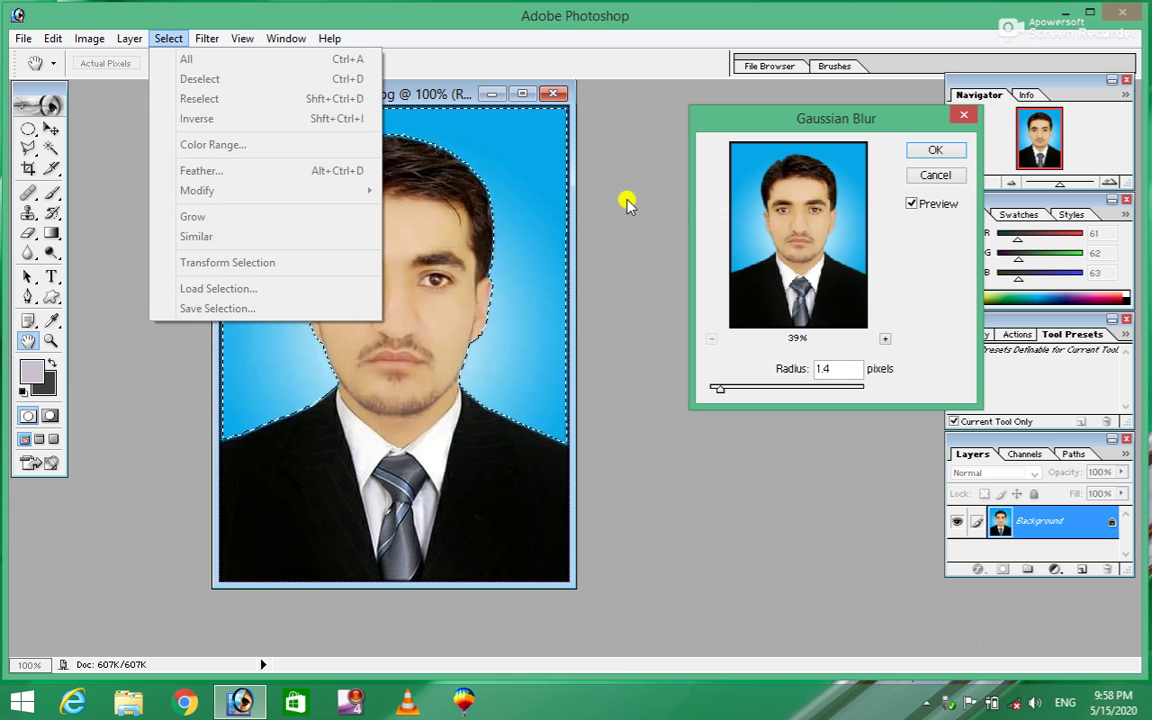
{"action": "left_click", "coordinate": [609, 276]}
{"action": "left_click", "coordinate": [203, 38]}
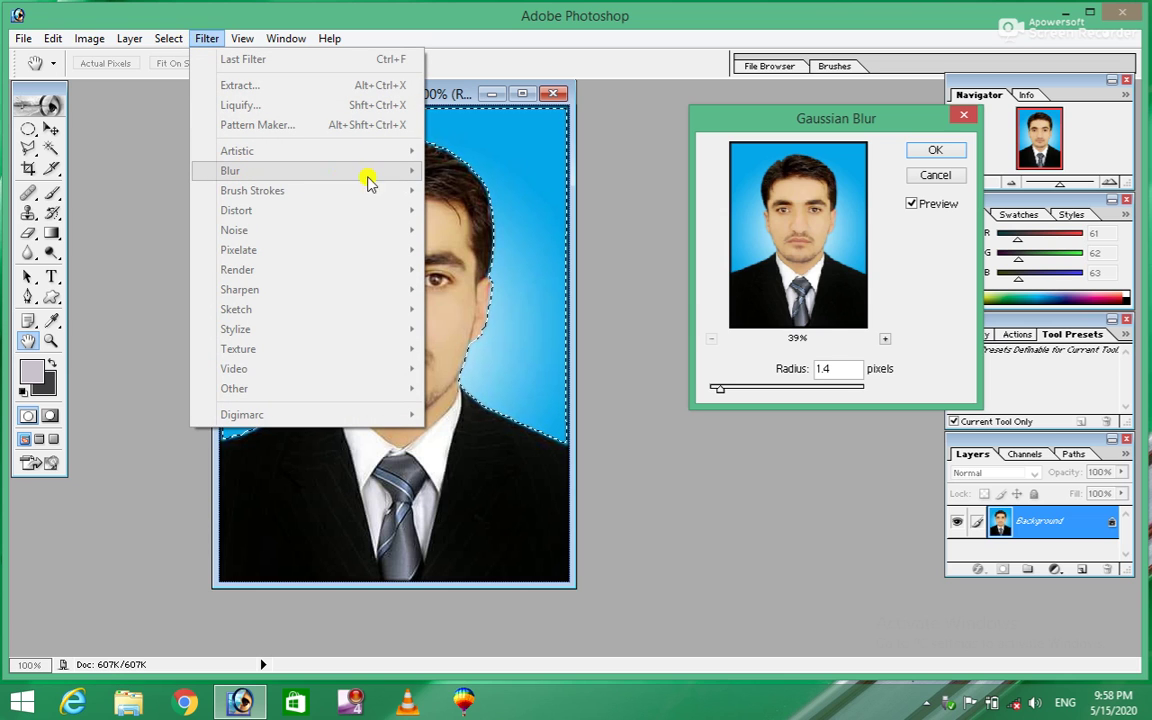
{"action": "left_click", "coordinate": [707, 172]}
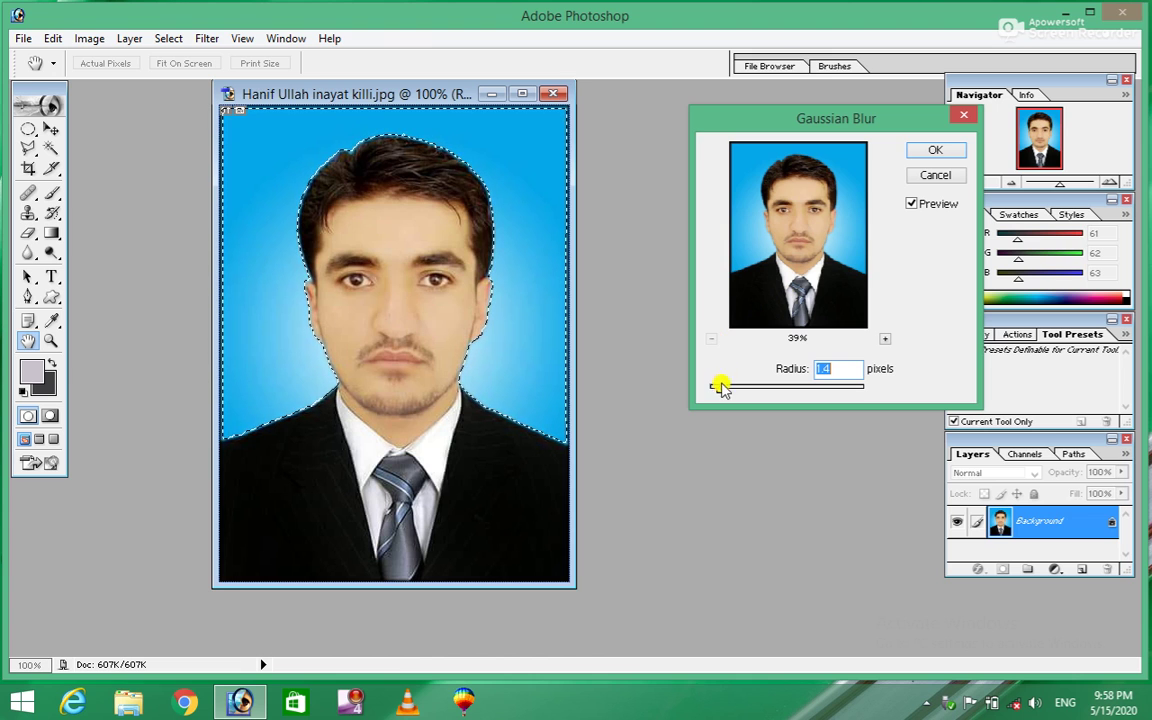
{"action": "left_click_drag", "start_coordinate": [720, 391], "coordinate": [762, 390]}
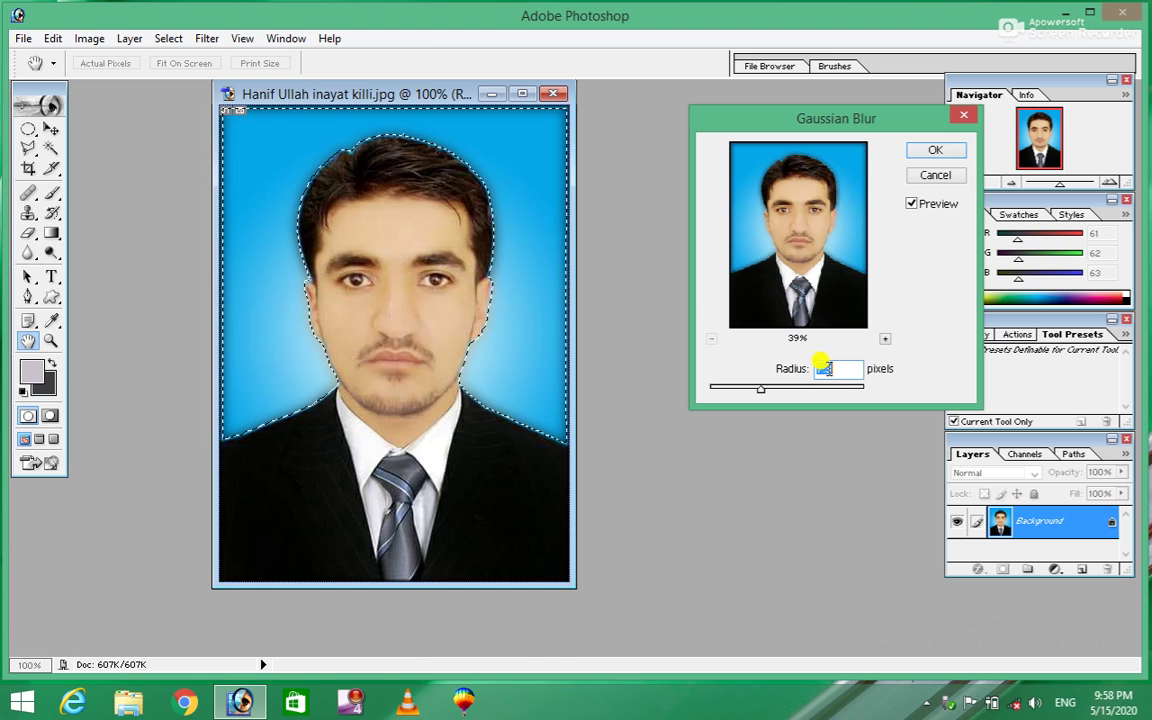
{"action": "mouse_move", "coordinate": [762, 391]}
{"action": "left_mouse_down"}
{"action": "mouse_move", "coordinate": [737, 395]}
{"action": "mouse_move", "coordinate": [784, 398]}
{"action": "mouse_move", "coordinate": [733, 391]}
{"action": "mouse_move", "coordinate": [789, 396]}
{"action": "left_mouse_up"}
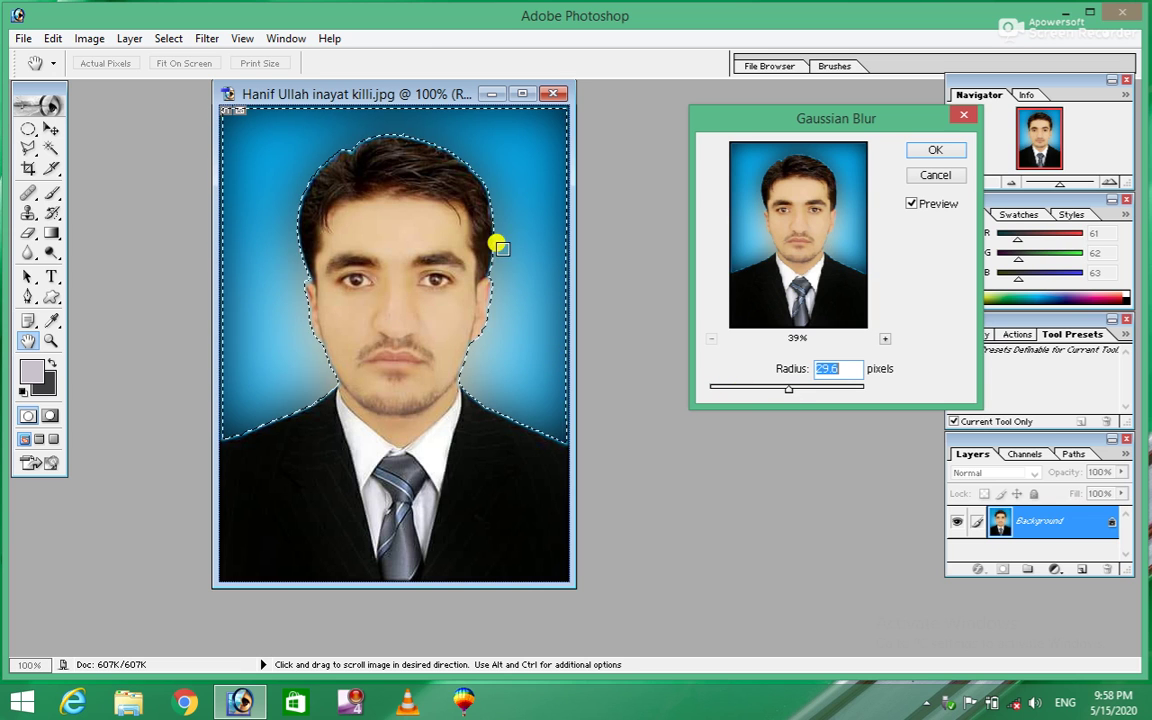
{"action": "left_click", "coordinate": [935, 175]}
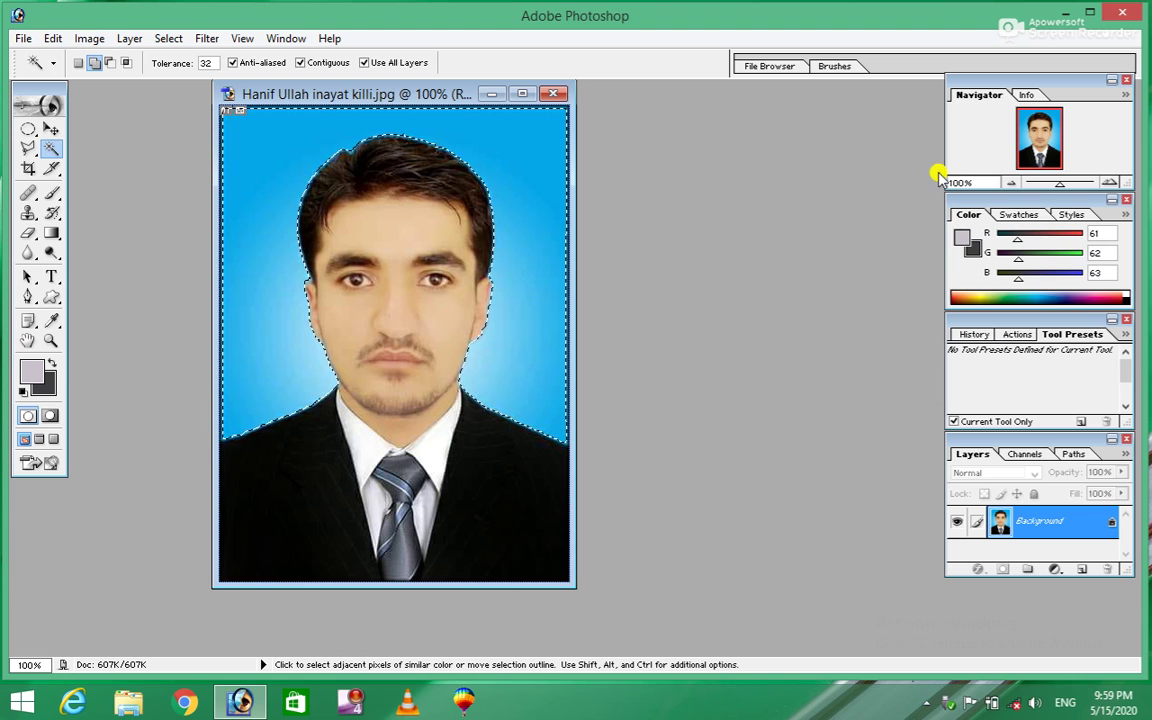
{"action": "left_click", "coordinate": [205, 45]}
{"action": "mouse_move", "coordinate": [252, 190]}
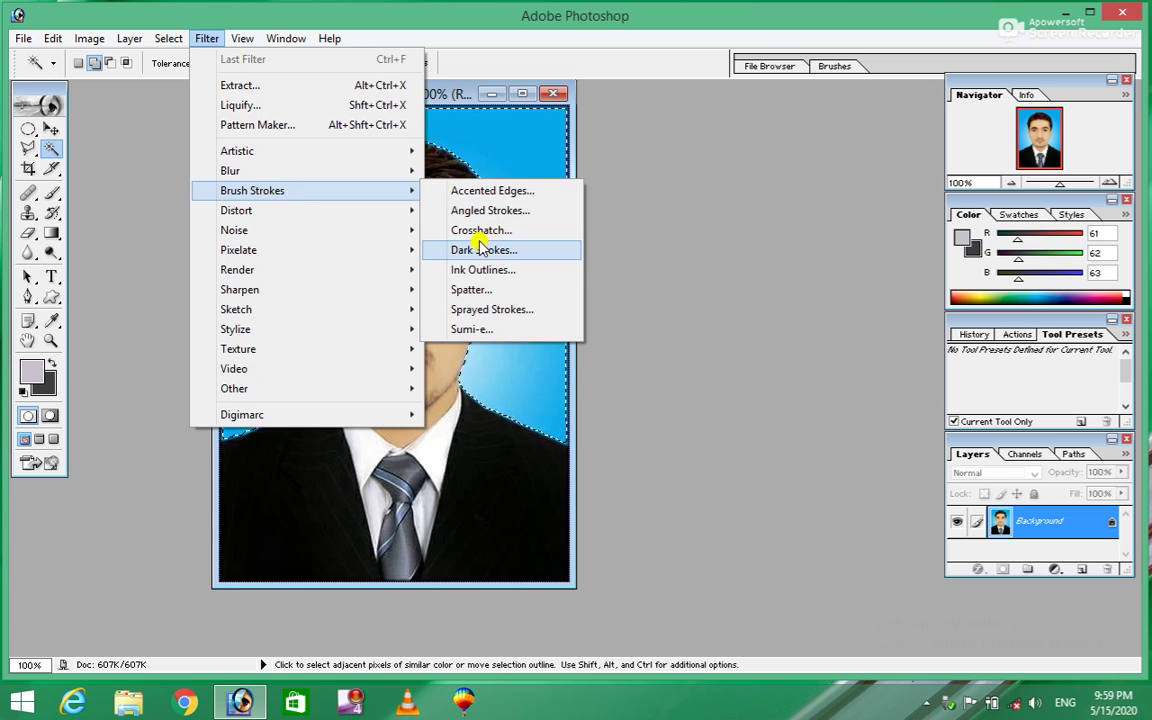
{"action": "left_click", "coordinate": [515, 250]}
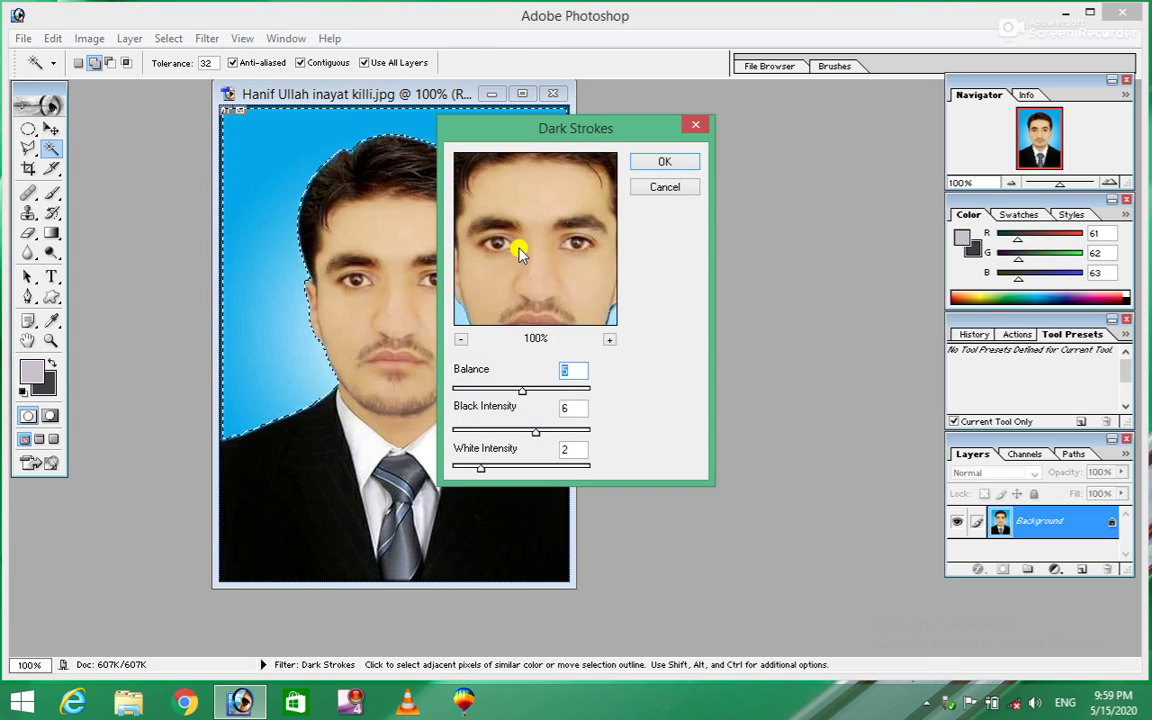
{"action": "left_click", "coordinate": [460, 341]}
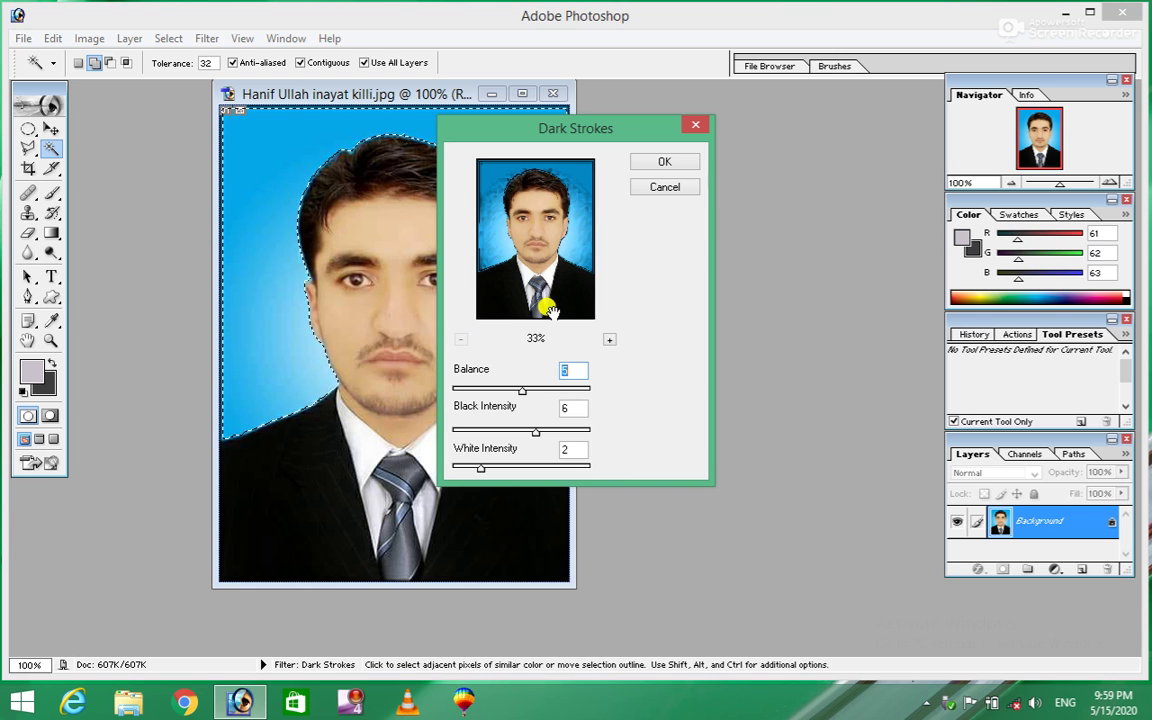
{"action": "left_click_drag", "start_coordinate": [522, 398], "coordinate": [562, 390]}
{"action": "mouse_move", "coordinate": [535, 431]}
{"action": "left_mouse_down"}
{"action": "mouse_move", "coordinate": [474, 435]}
{"action": "mouse_move", "coordinate": [595, 438]}
{"action": "mouse_move", "coordinate": [562, 437]}
{"action": "left_mouse_up"}
{"action": "mouse_move", "coordinate": [480, 467]}
{"action": "left_mouse_down"}
{"action": "mouse_move", "coordinate": [522, 468]}
{"action": "mouse_move", "coordinate": [456, 467]}
{"action": "left_mouse_up"}
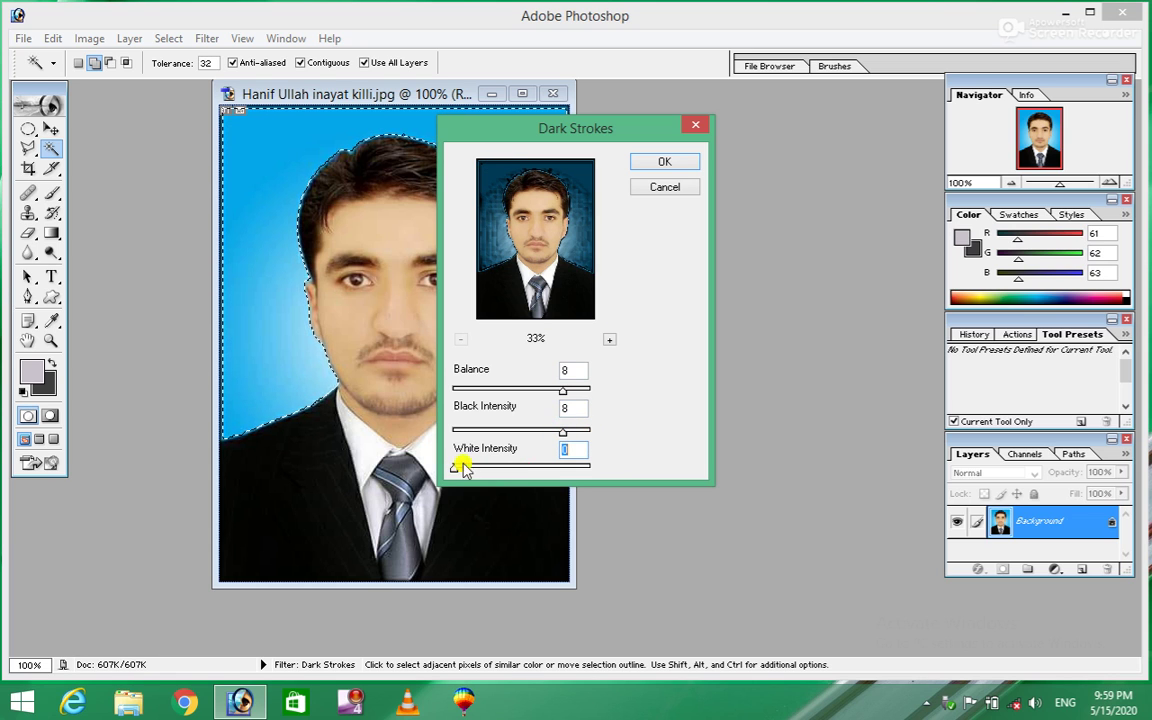
{"action": "left_click", "coordinate": [664, 187]}
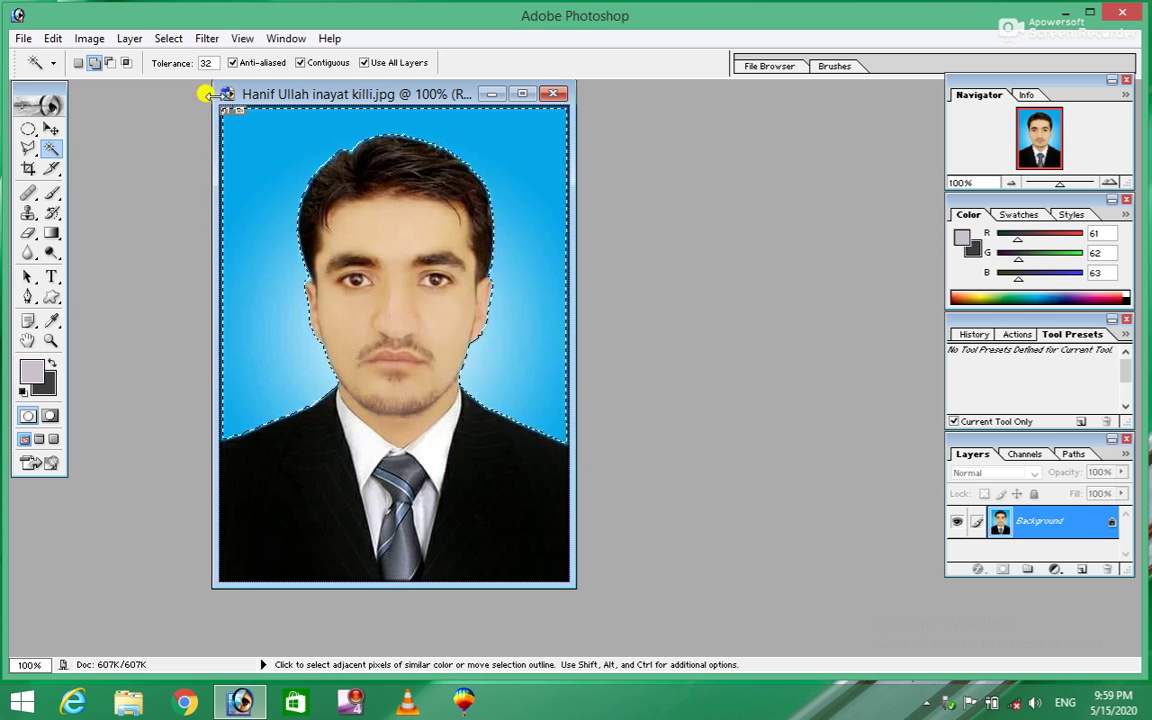
{"action": "left_click", "coordinate": [204, 39]}
{"action": "mouse_move", "coordinate": [236, 210]}
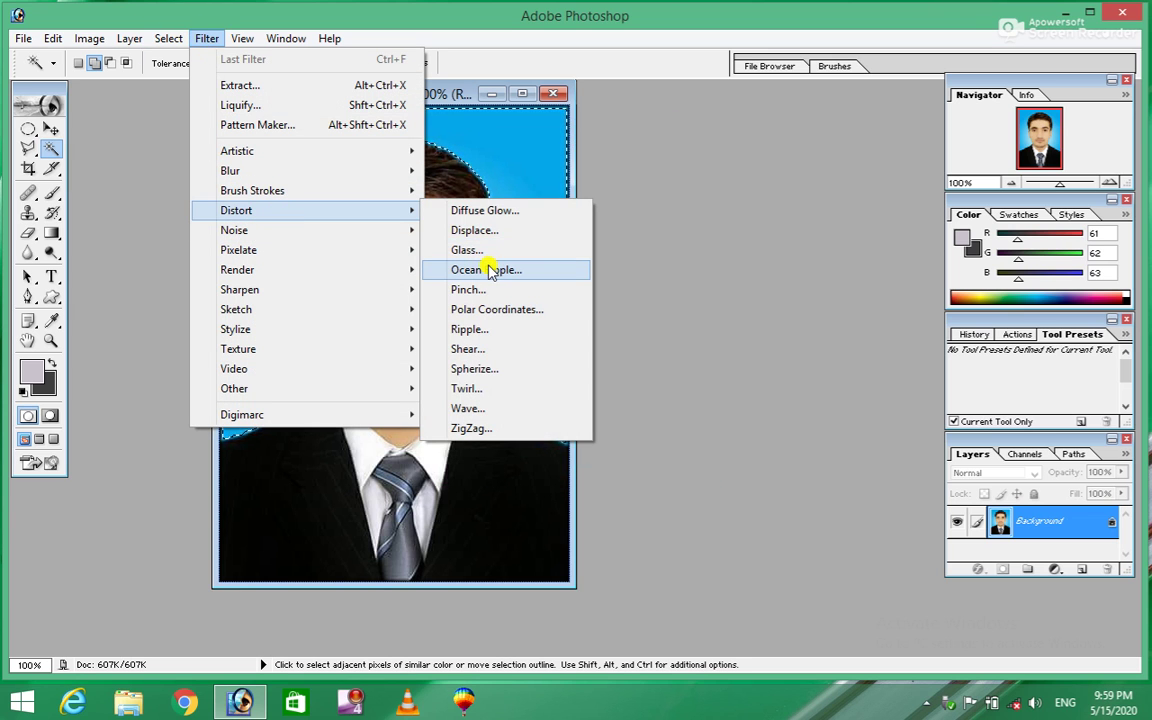
- Preview Ocean Ripple on the whole portrait, cancel it, and reopen the Filter menu
{"action": "left_click", "coordinate": [488, 270]}
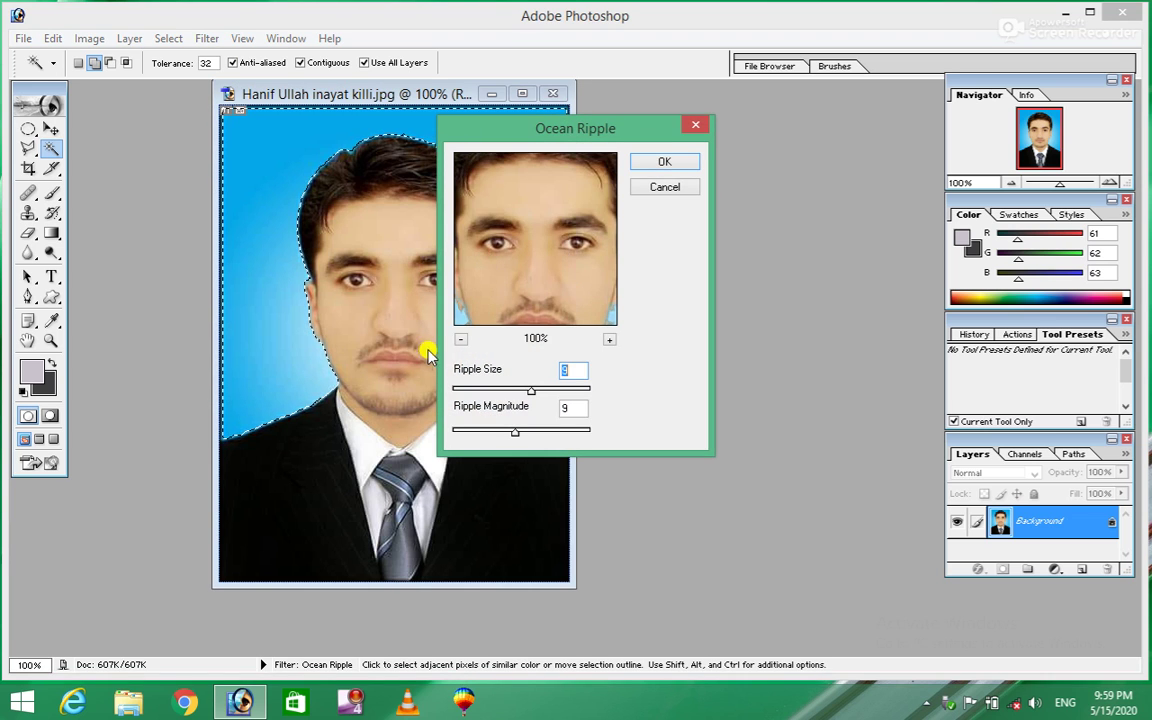
{"action": "left_click", "coordinate": [459, 340]}
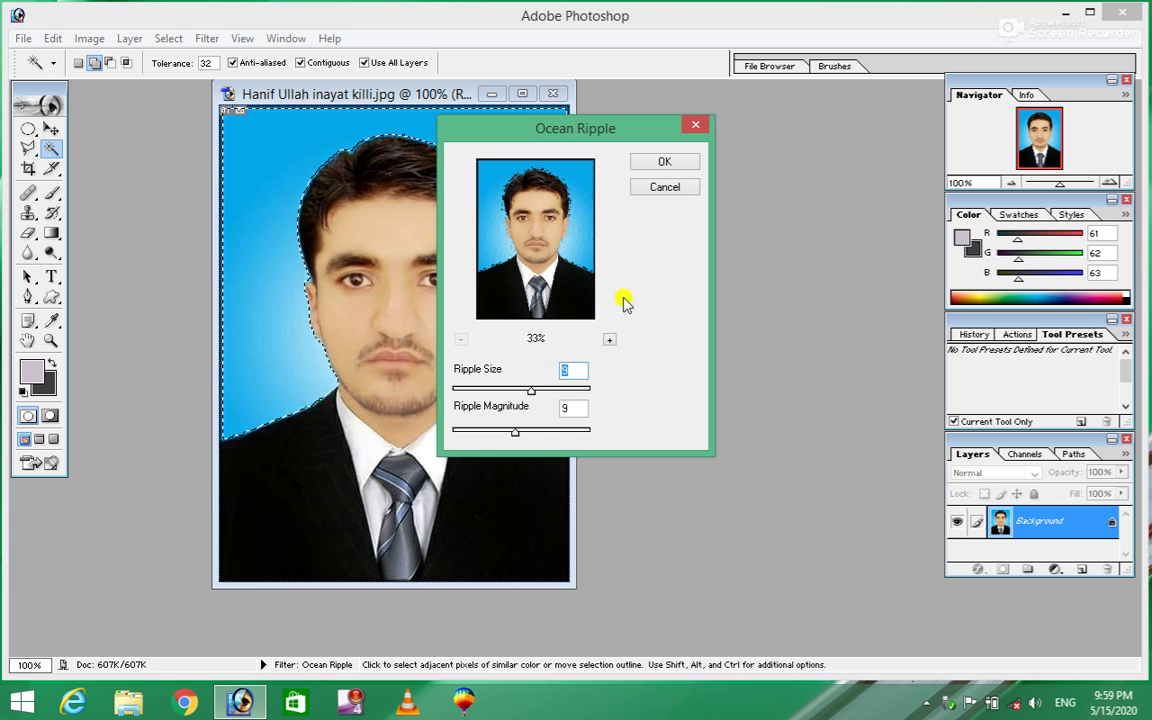
{"action": "left_click", "coordinate": [665, 187]}
{"action": "left_click", "coordinate": [205, 38]}
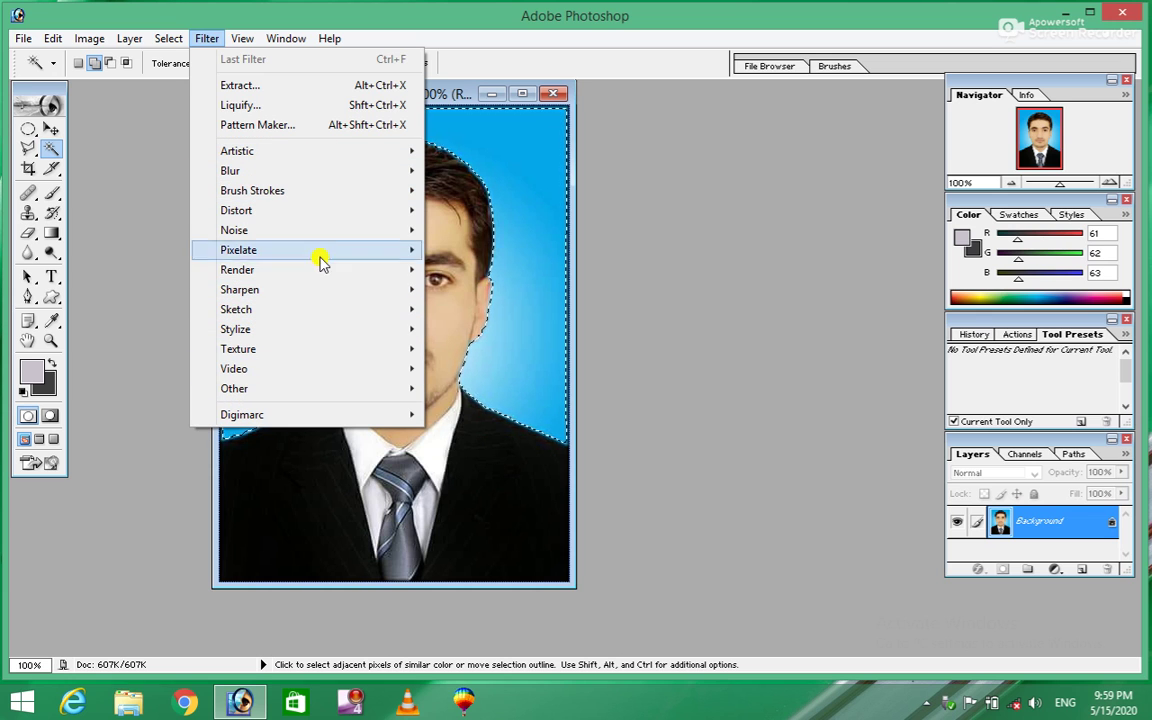
{"action": "mouse_move", "coordinate": [239, 250]}
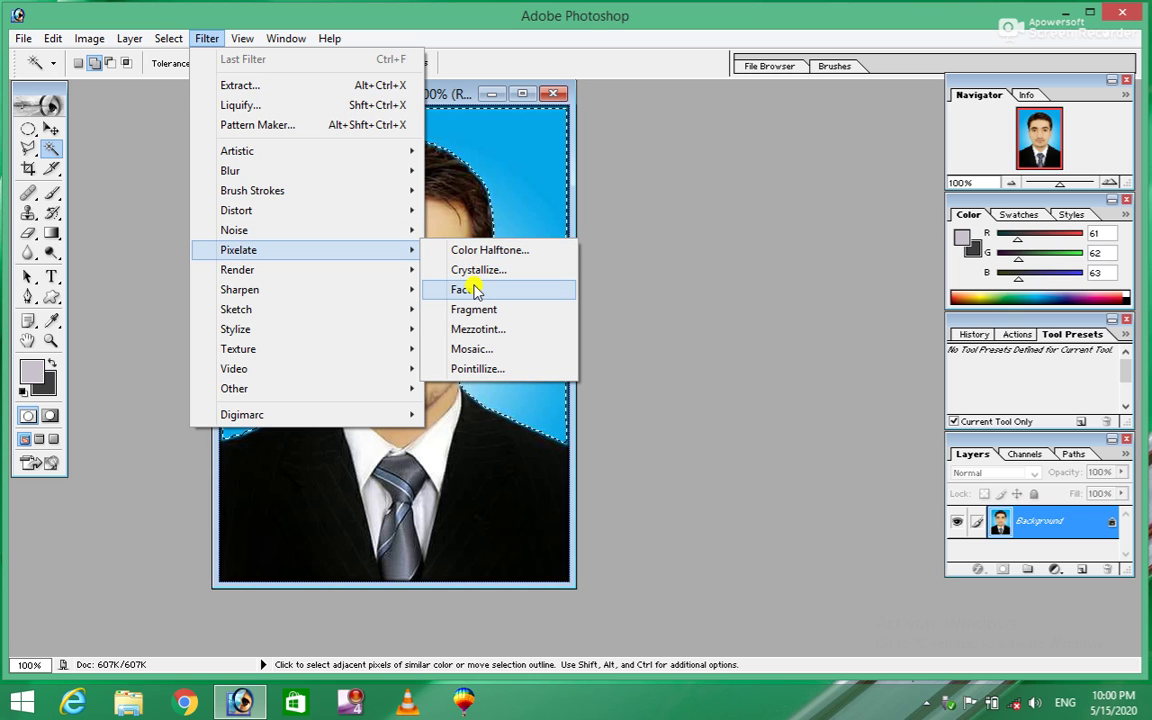
- Preview Mosaic on the blue background, zooming out and raising Cell Size to 114
{"action": "left_click", "coordinate": [464, 349]}
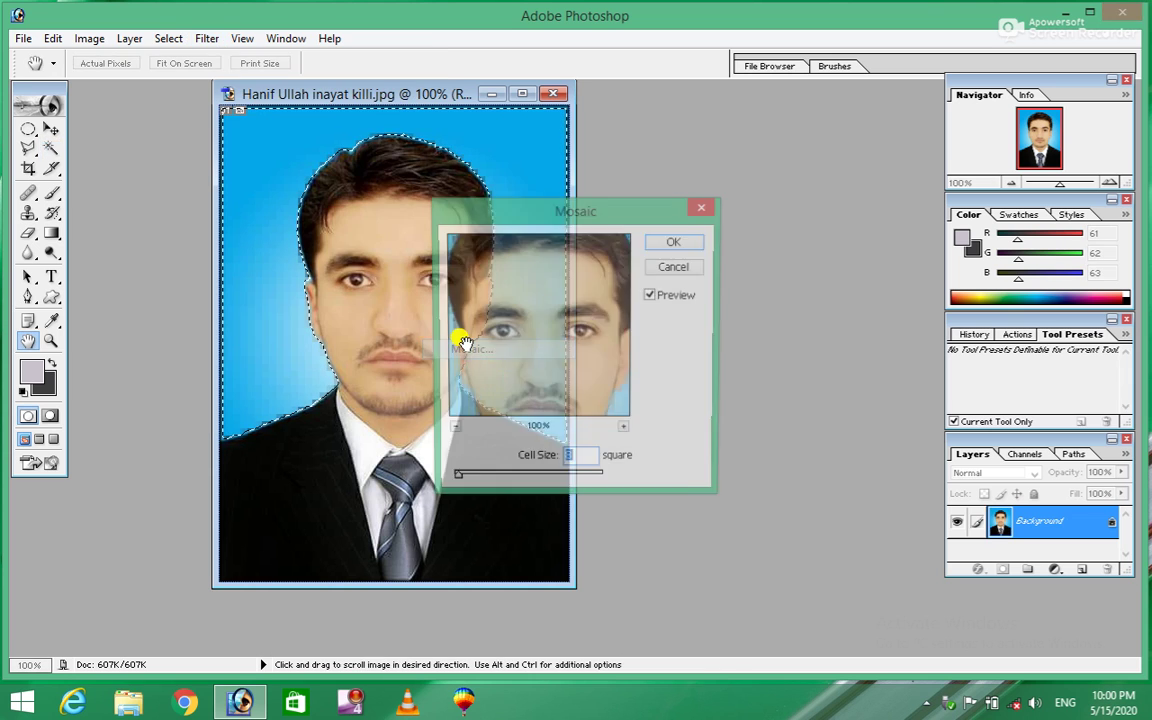
{"action": "left_click", "coordinate": [452, 430]}
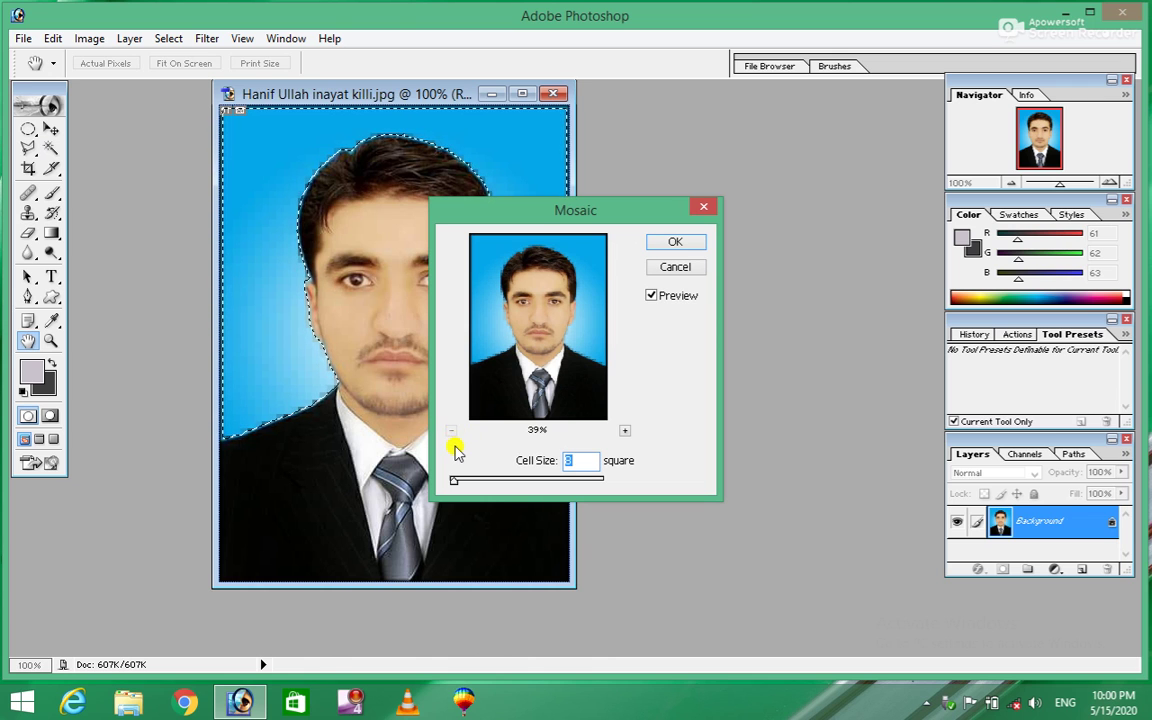
{"action": "left_click_drag", "start_coordinate": [454, 487], "coordinate": [473, 490]}
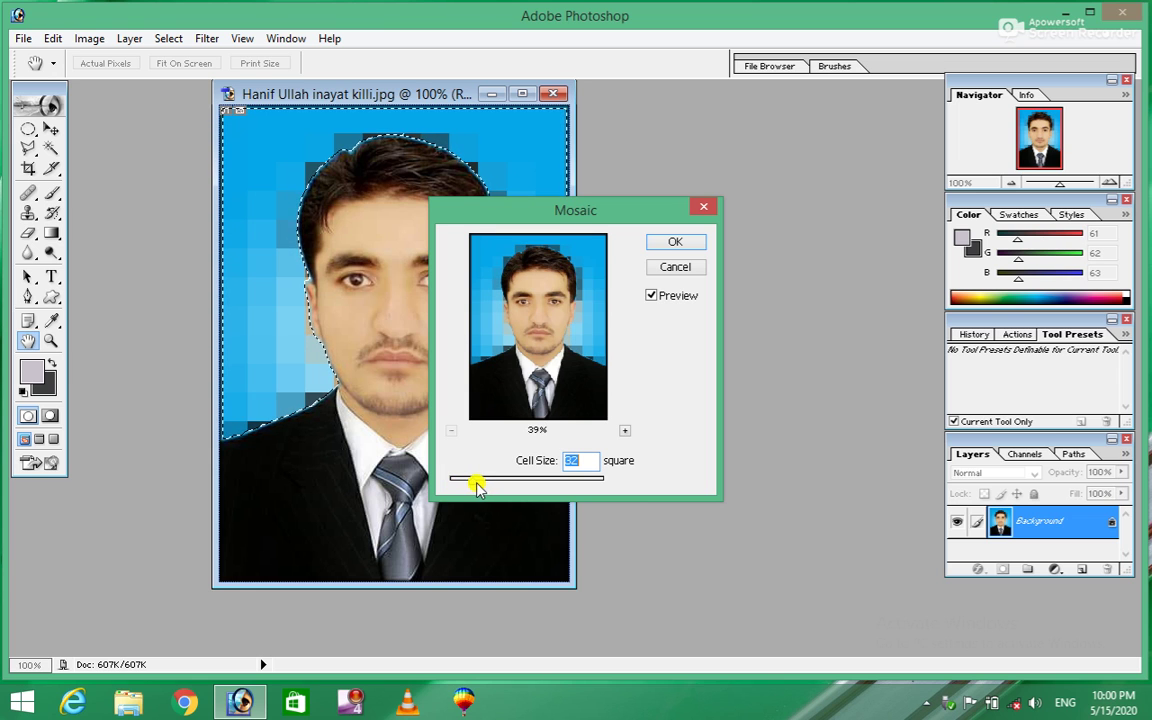
{"action": "left_click_drag", "start_coordinate": [475, 483], "coordinate": [503, 487]}
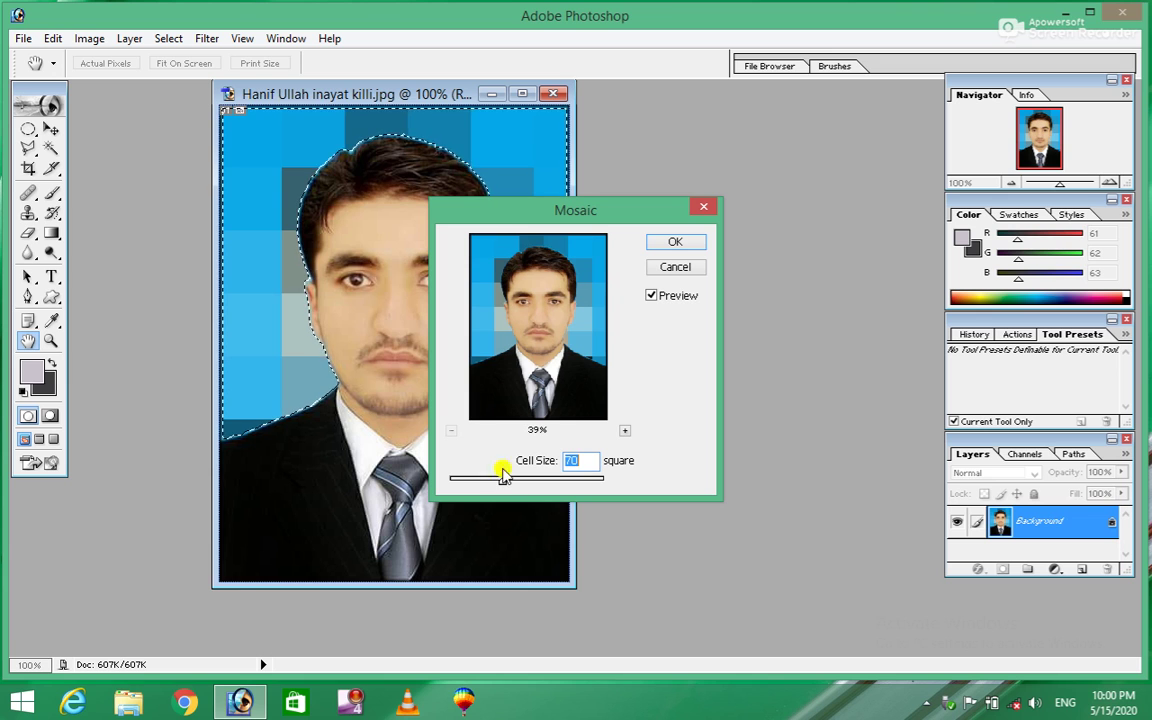
{"action": "left_click_drag", "start_coordinate": [600, 214], "coordinate": [777, 131]}
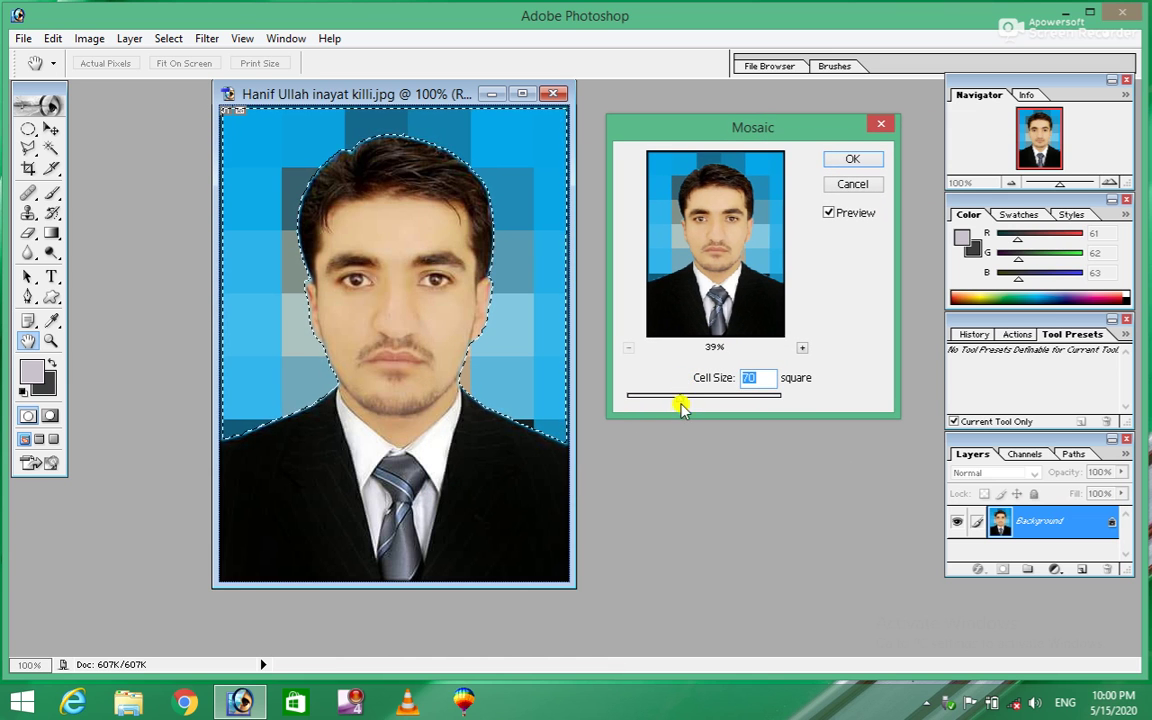
{"action": "mouse_move", "coordinate": [680, 400]}
{"action": "left_mouse_down"}
{"action": "mouse_move", "coordinate": [735, 403]}
{"action": "mouse_move", "coordinate": [714, 399]}
{"action": "left_mouse_up"}
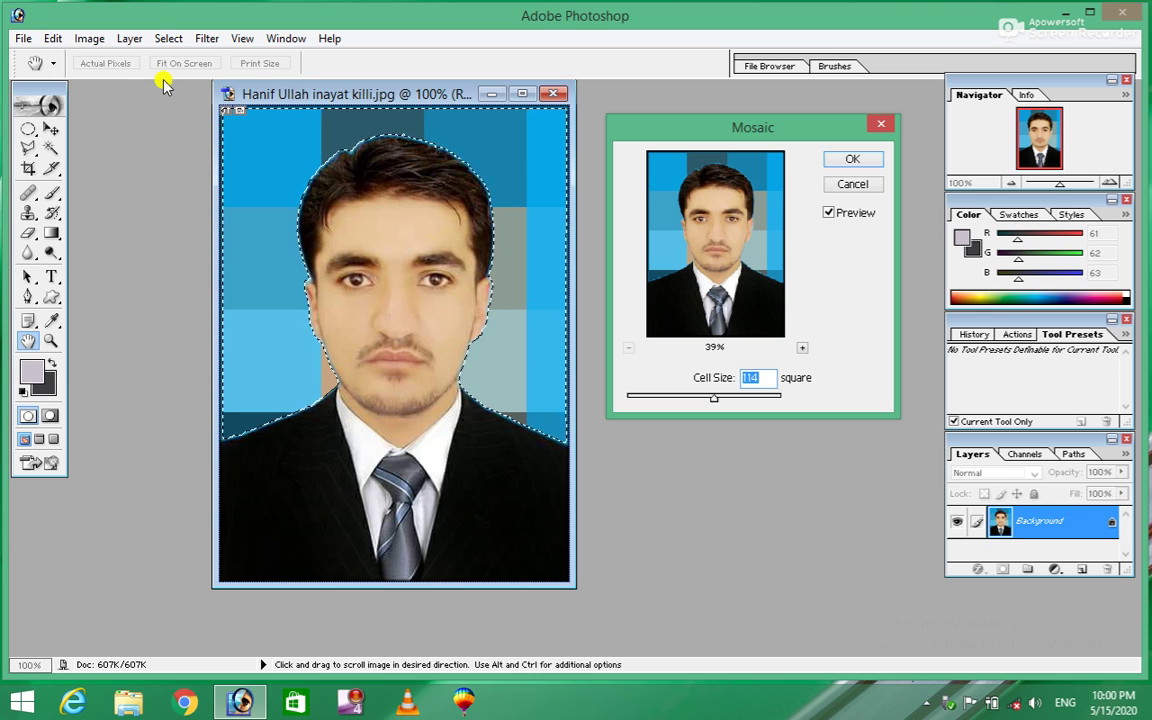
- Cancel the Mosaic filter so the blue background stays smooth
{"action": "left_click", "coordinate": [160, 37]}
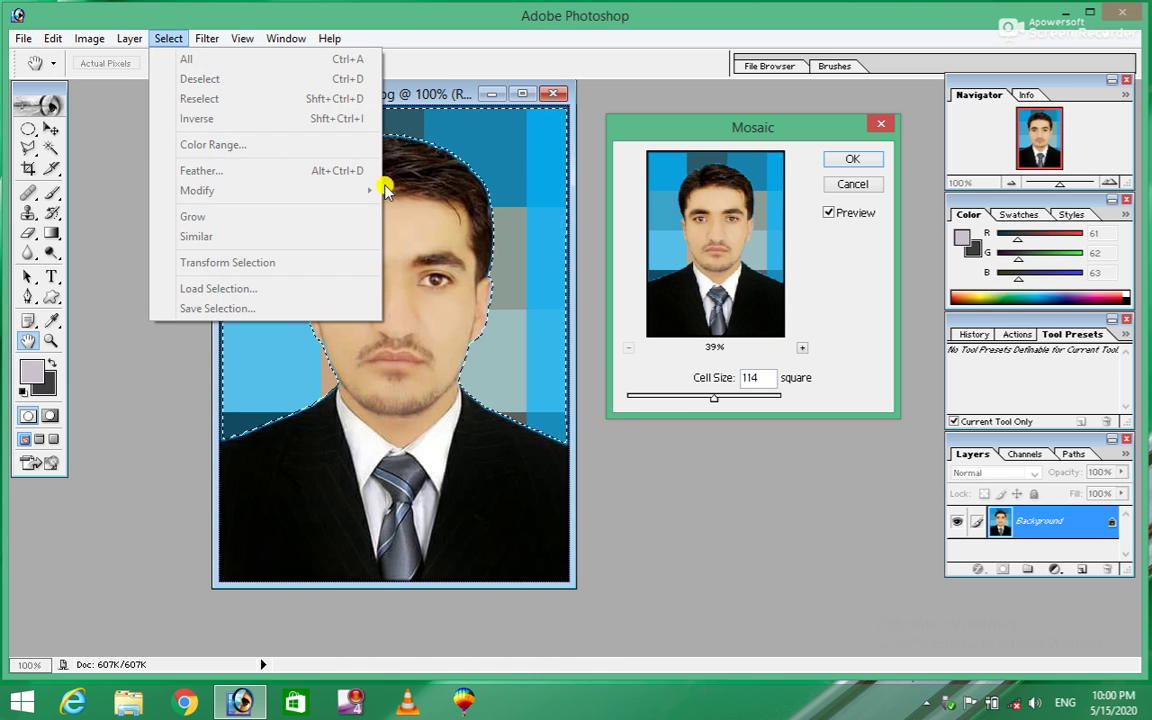
{"action": "left_click", "coordinate": [443, 220]}
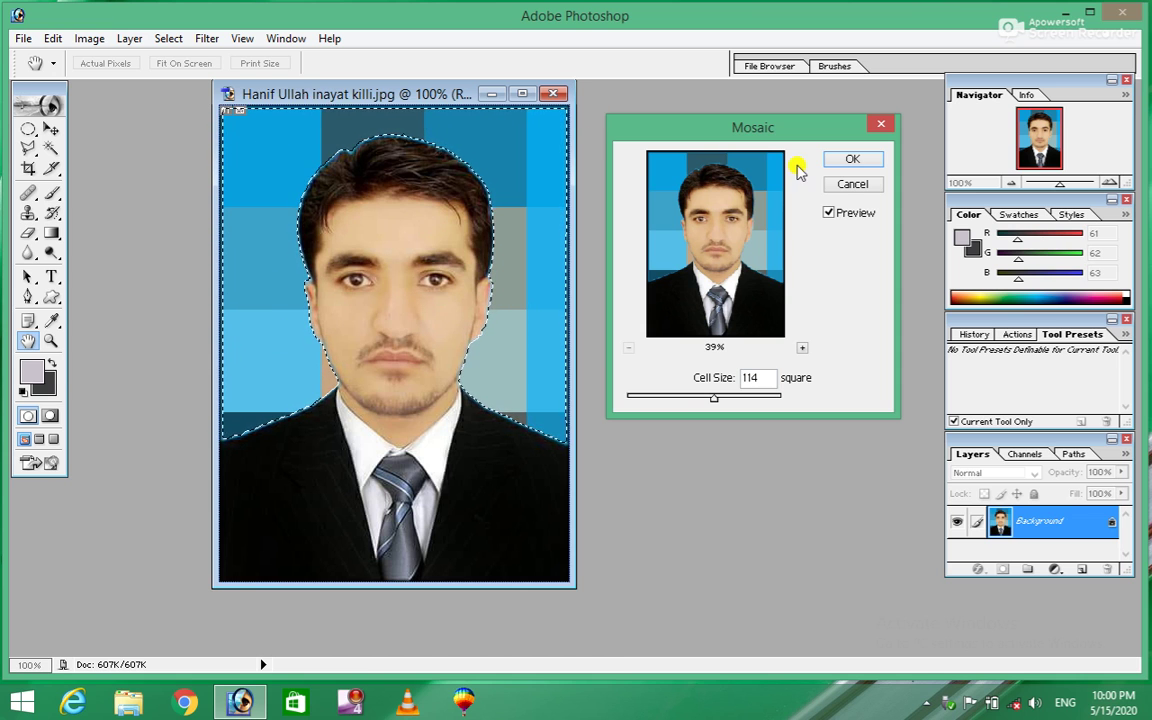
{"action": "left_click", "coordinate": [850, 184]}
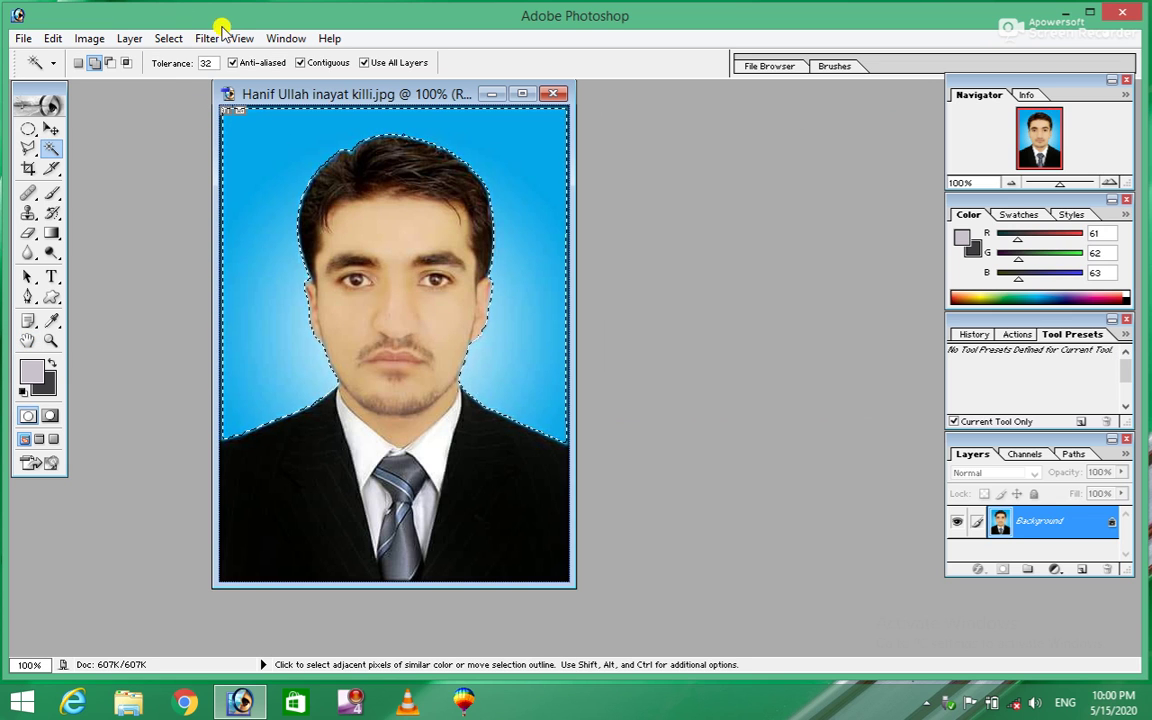
- Deselect the blue background with Ctrl+D so nothing in the portrait is selected
{"action": "left_click", "coordinate": [203, 38]}
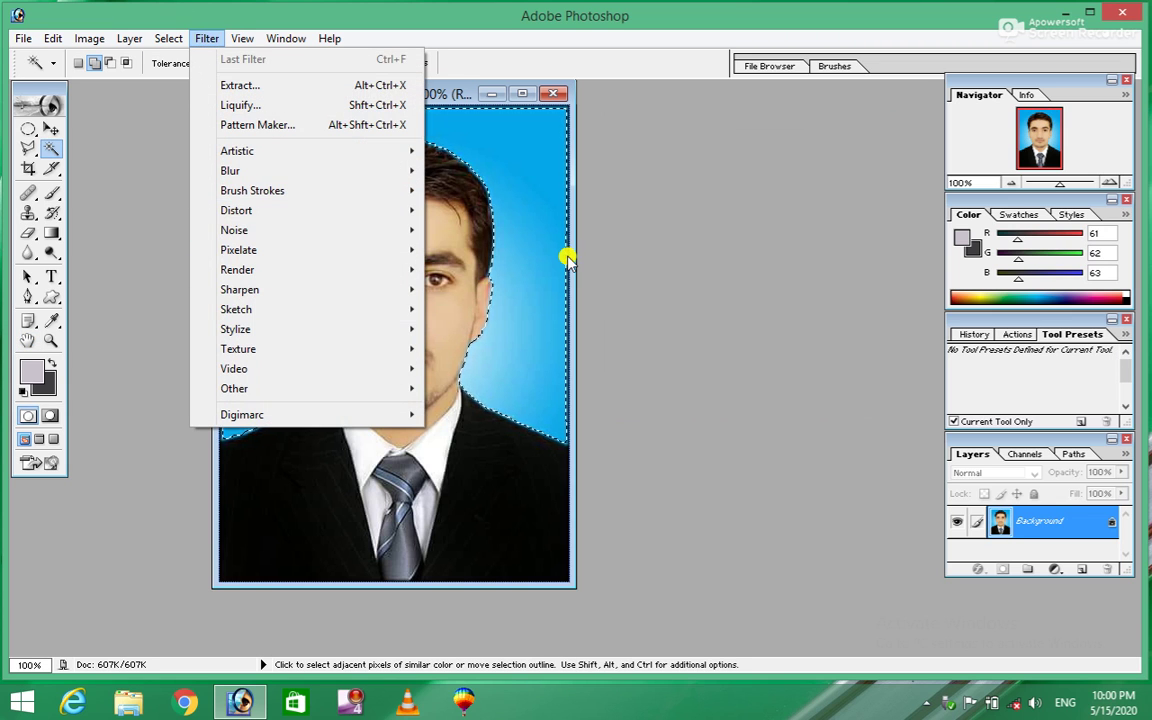
{"action": "left_click", "coordinate": [560, 252]}
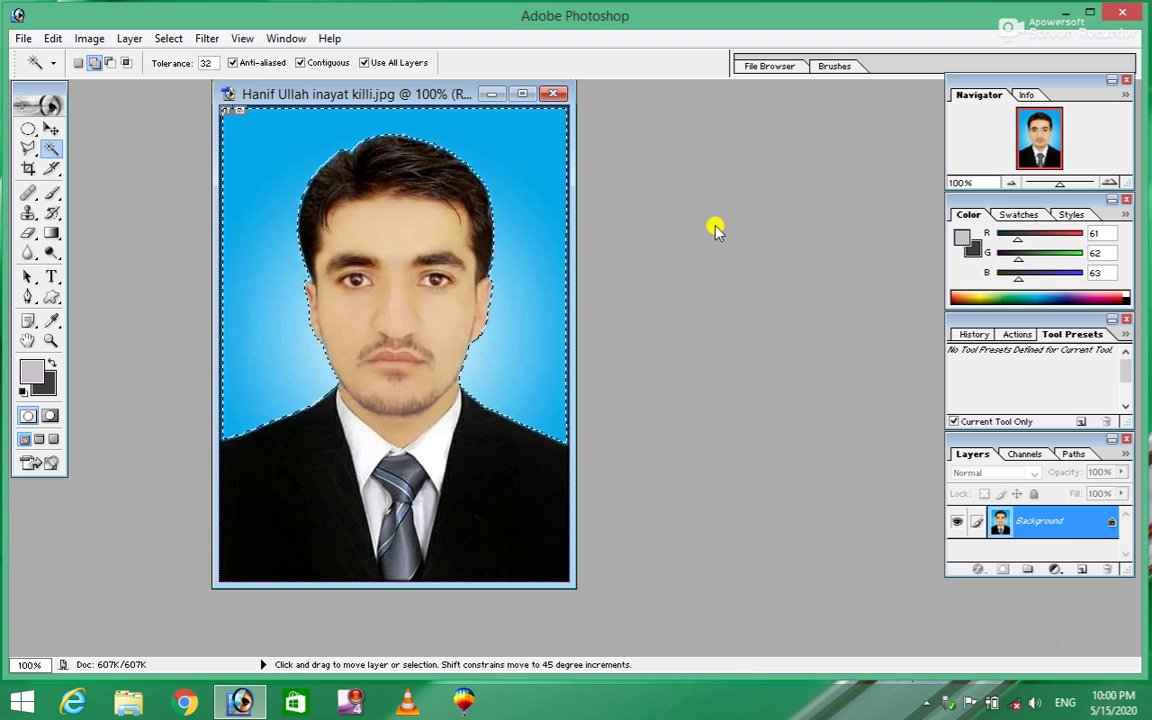
{"action": "key", "text": "ctrl+d"}
{"action": "key", "text": "ctrl"}
{"action": "key", "text": "alt"}
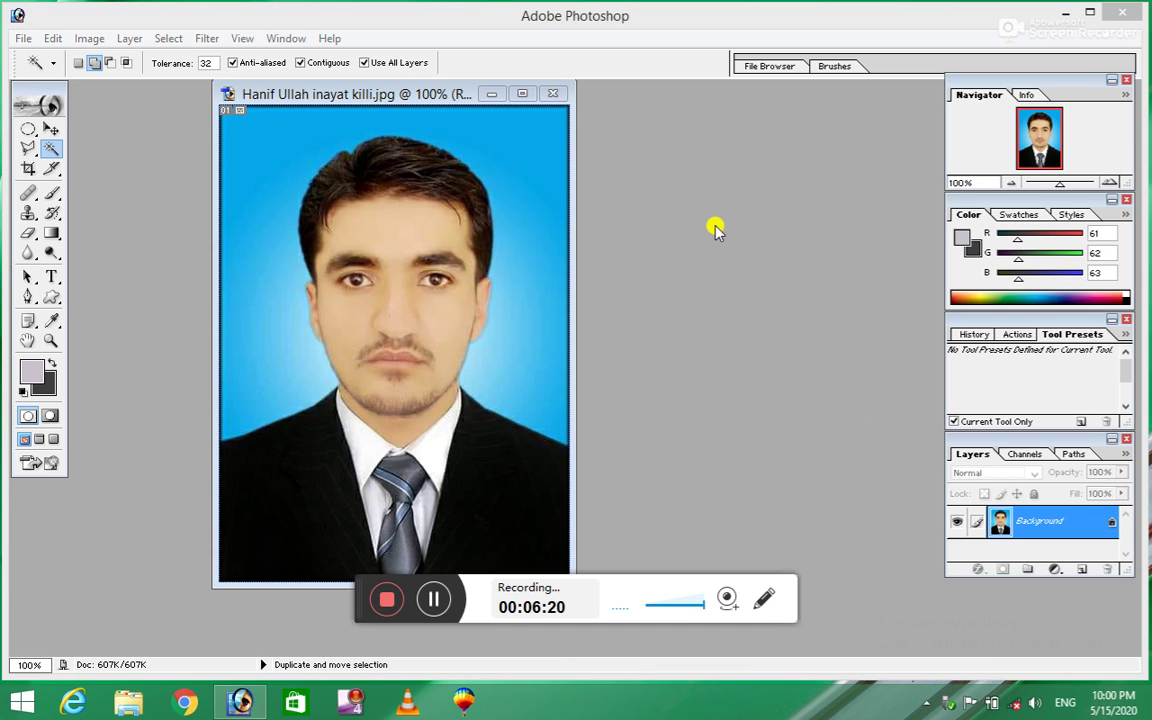